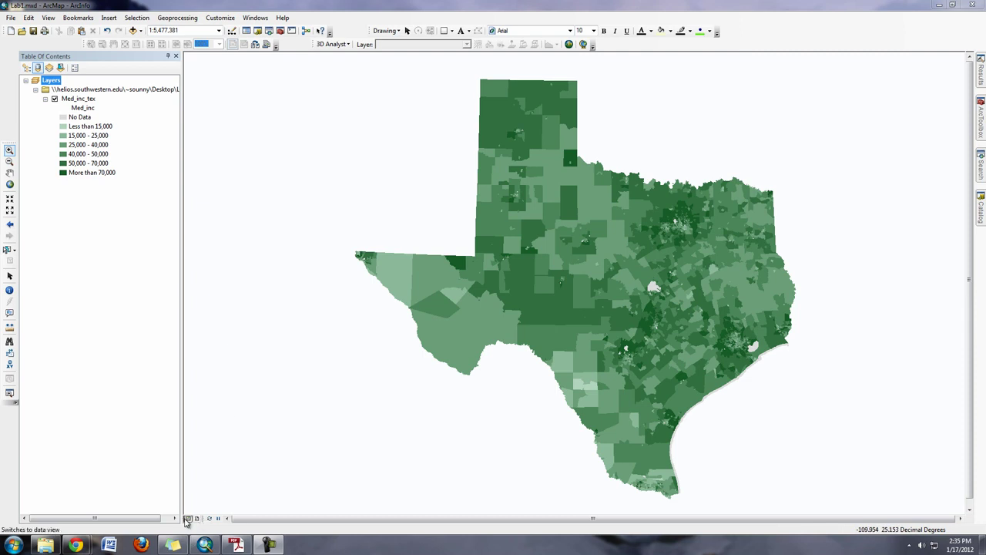
# Switch from data view to Layout View, showing Texas on a portrait page.
pyautogui.click(48, 18)
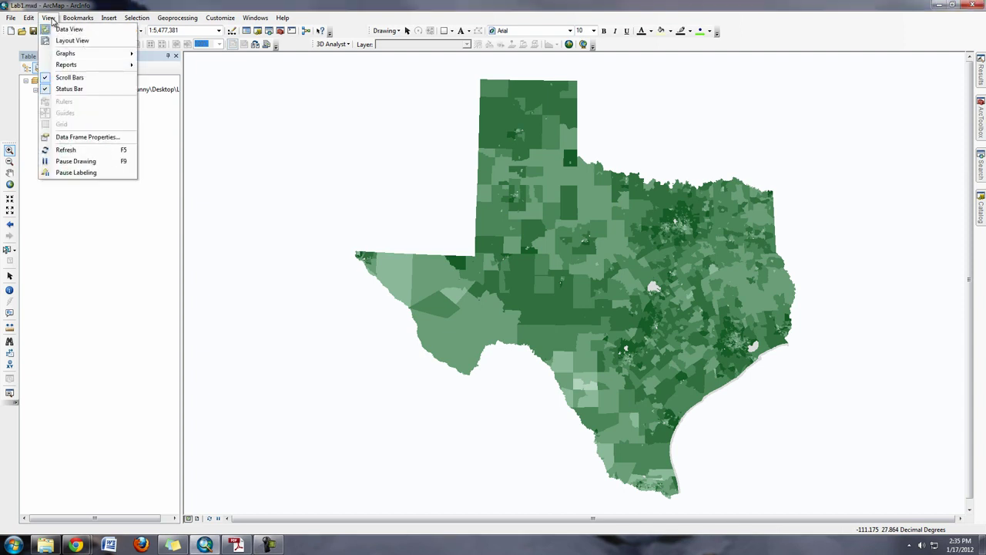
pyautogui.click(62, 40)
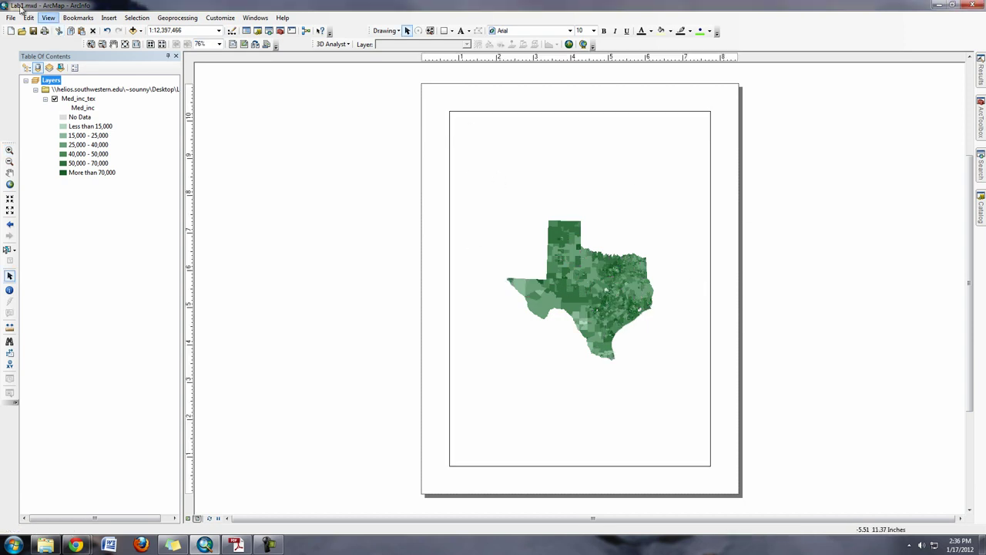
pyautogui.click(10, 17)
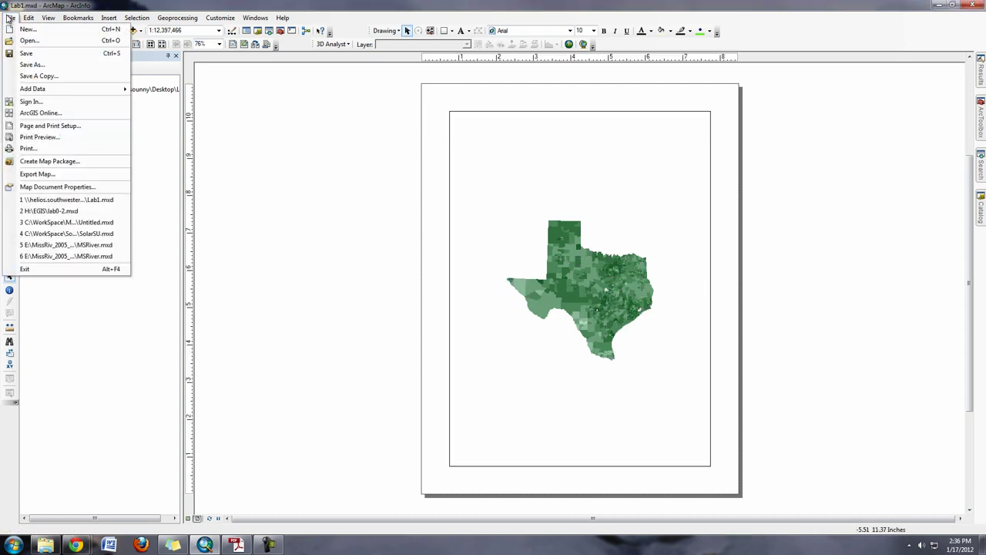
# Set the page to landscape 11 x 8.5 inches, independent of printer paper settings.
pyautogui.click(73, 127)
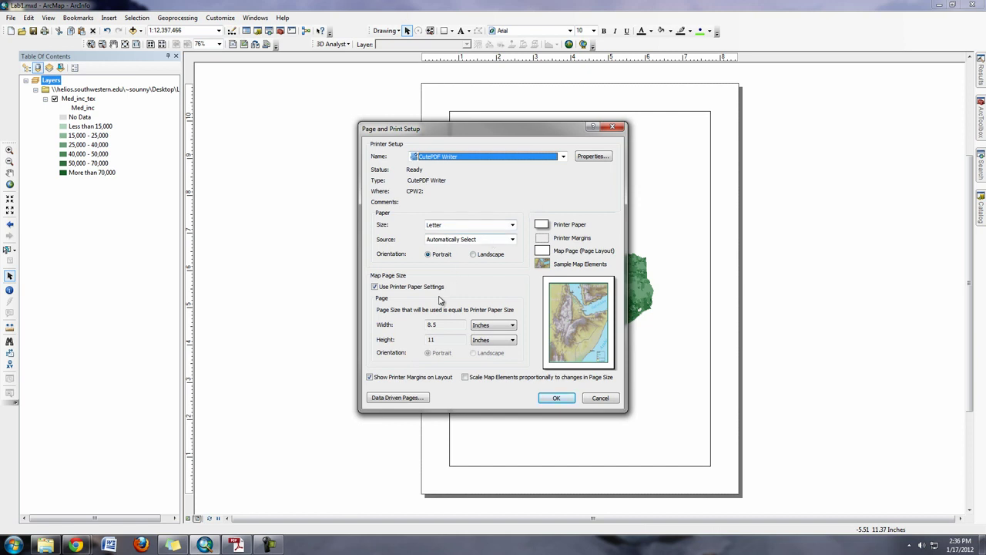
pyautogui.click(422, 290)
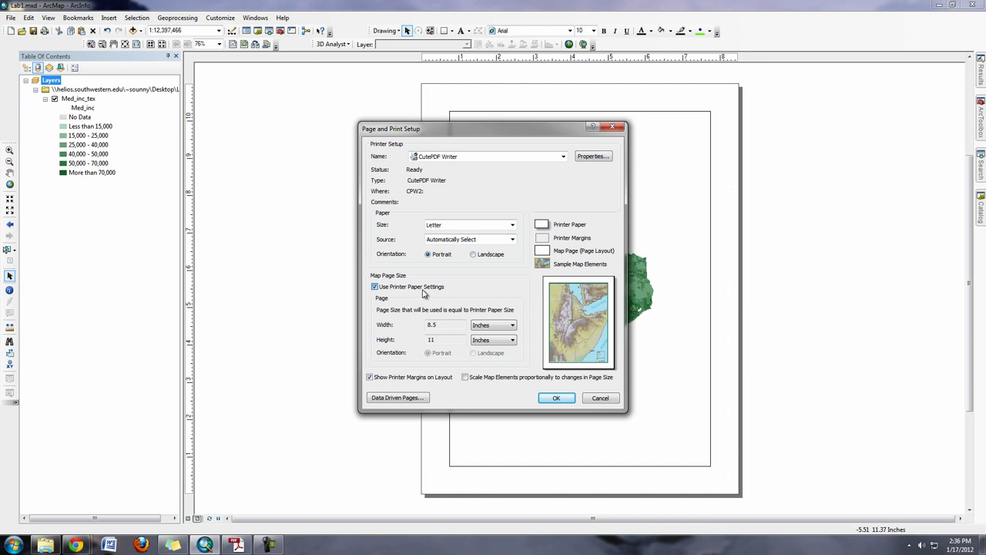
pyautogui.click(422, 291)
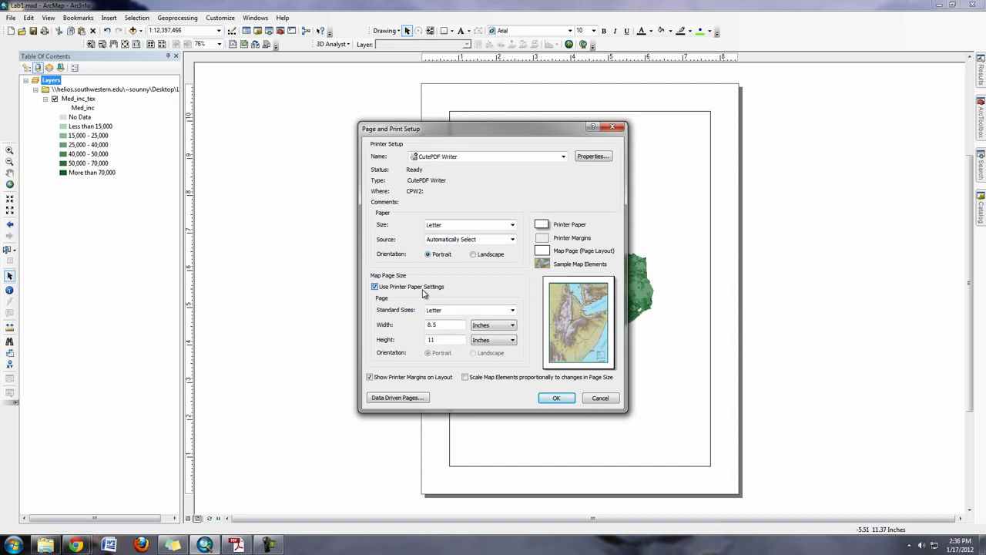
pyautogui.click(479, 353)
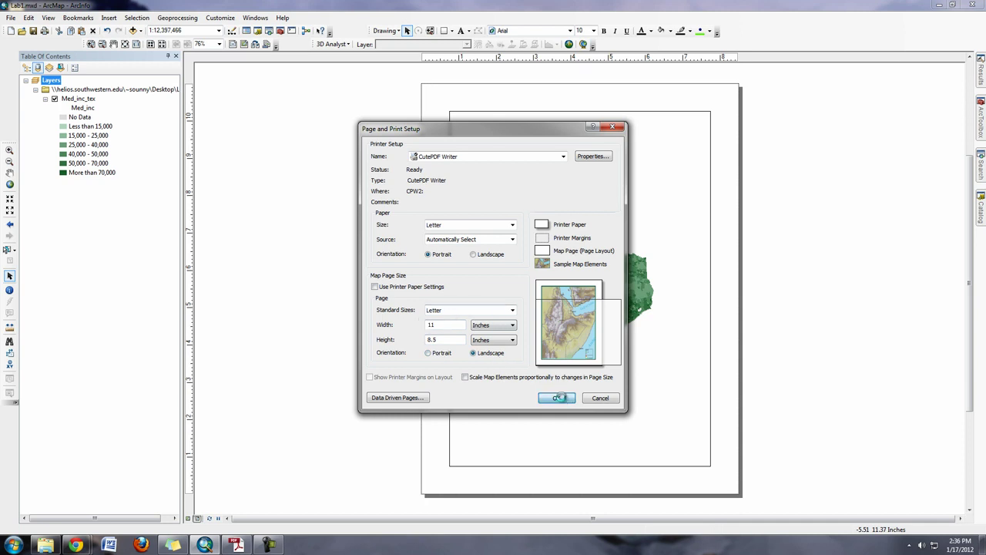
pyautogui.click(562, 399)
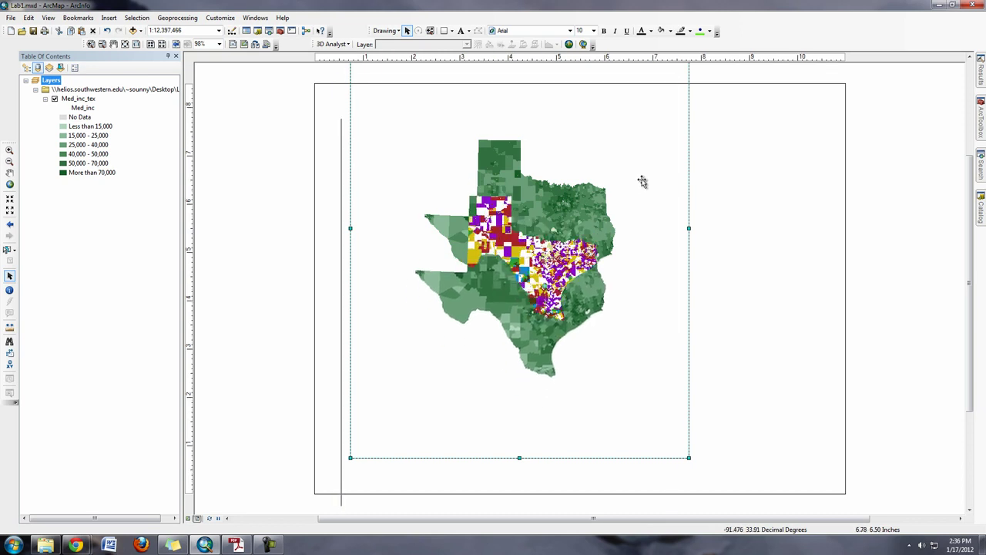
# Resize the data frame to nearly fill the page and zoom to Texas's full extent.
pyautogui.click(676, 507)
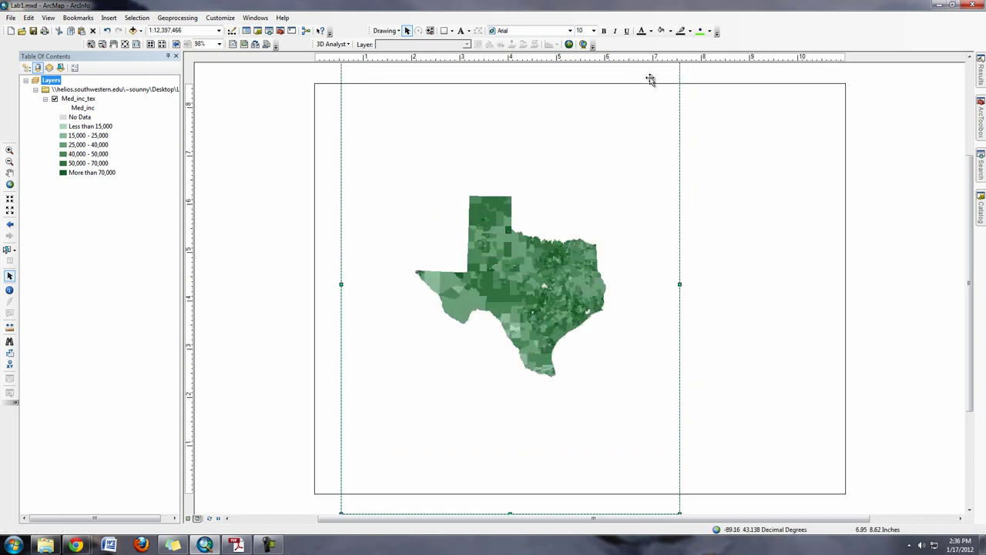
pyautogui.moveTo(680, 510); pyautogui.dragTo(687, 339)
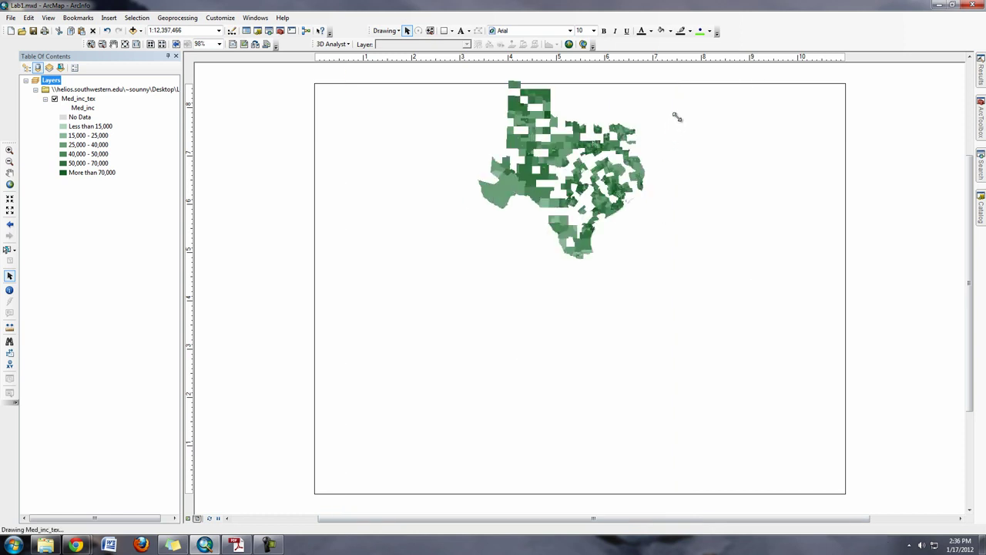
pyautogui.moveTo(678, 117); pyautogui.dragTo(665, 170)
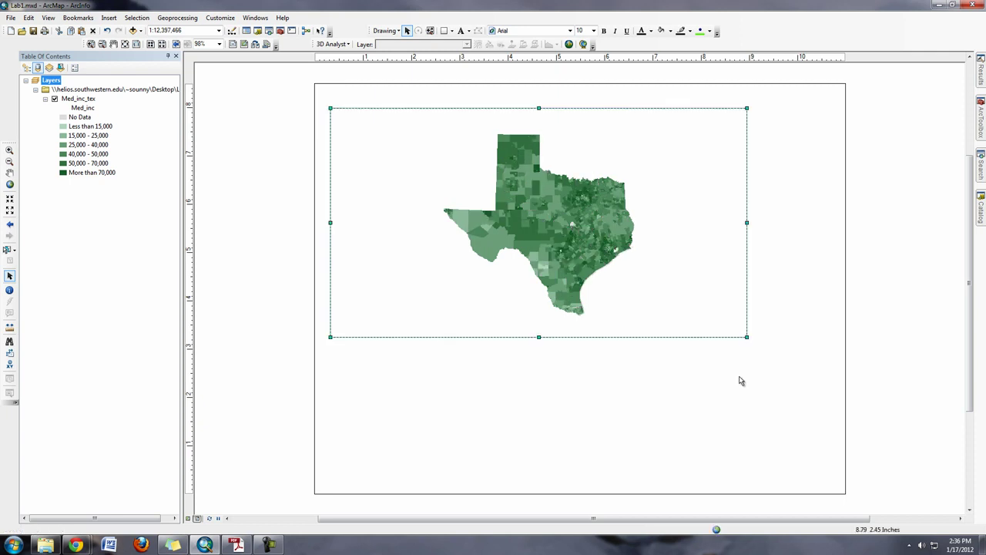
pyautogui.moveTo(647, 463); pyautogui.dragTo(693, 468)
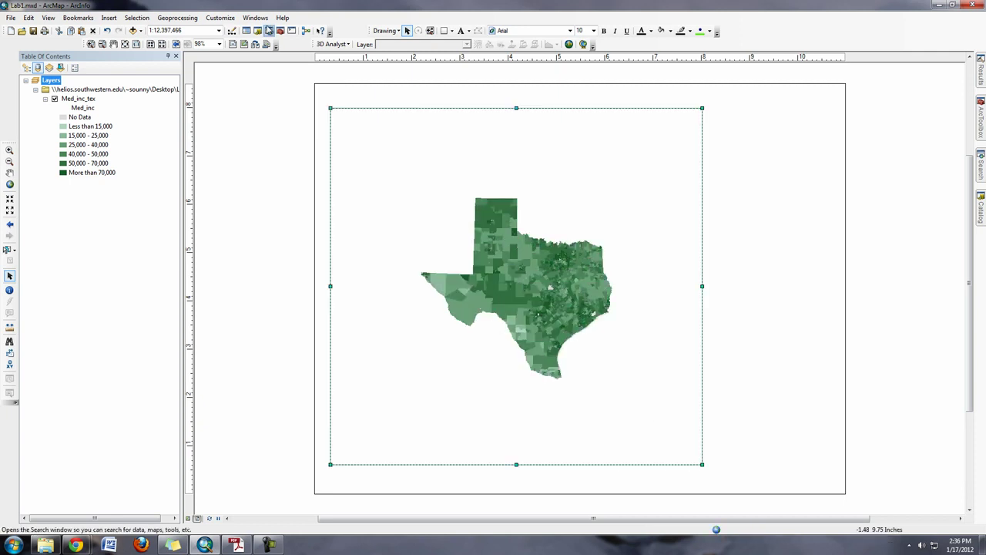
pyautogui.moveTo(597, 158); pyautogui.dragTo(598, 157)
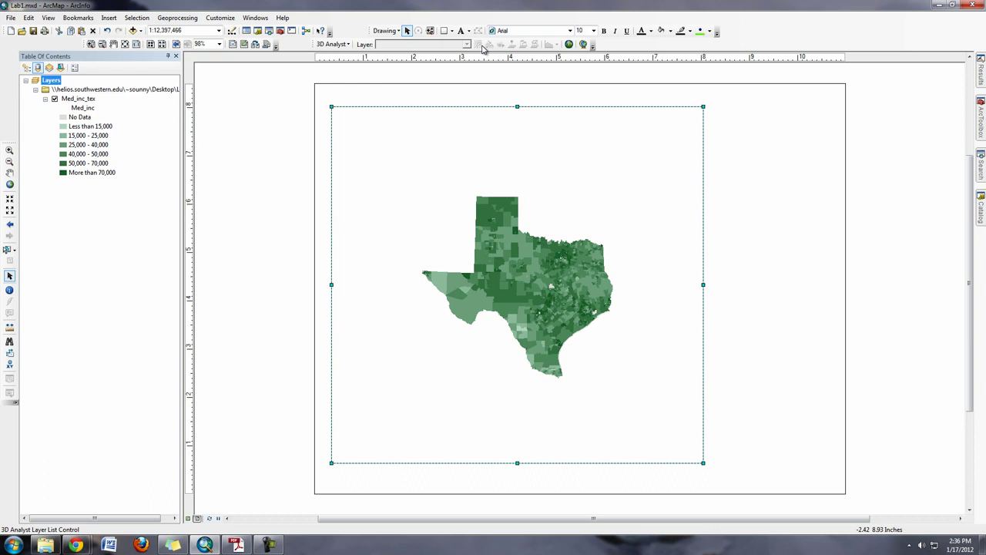
pyautogui.click(10, 184)
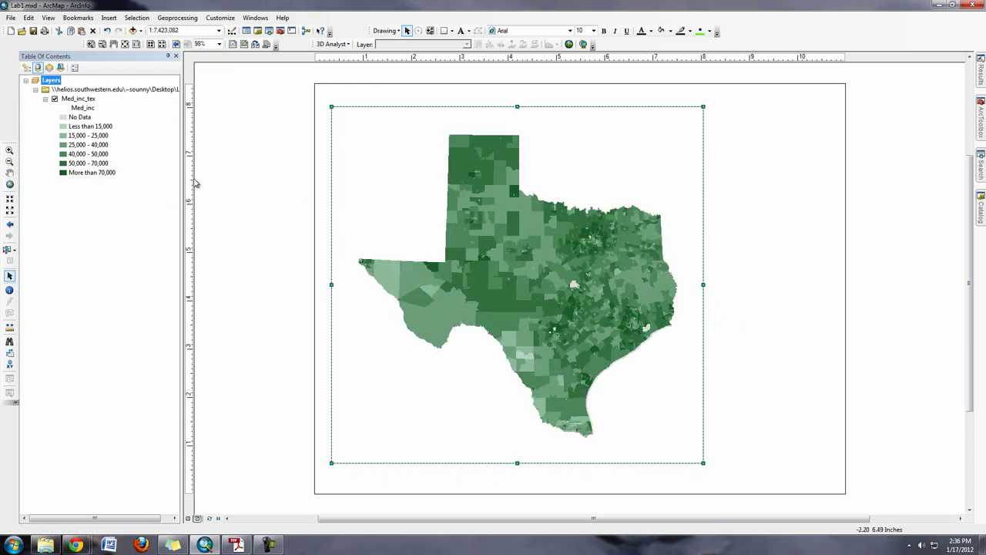
pyautogui.moveTo(331, 284); pyautogui.dragTo(339, 285)
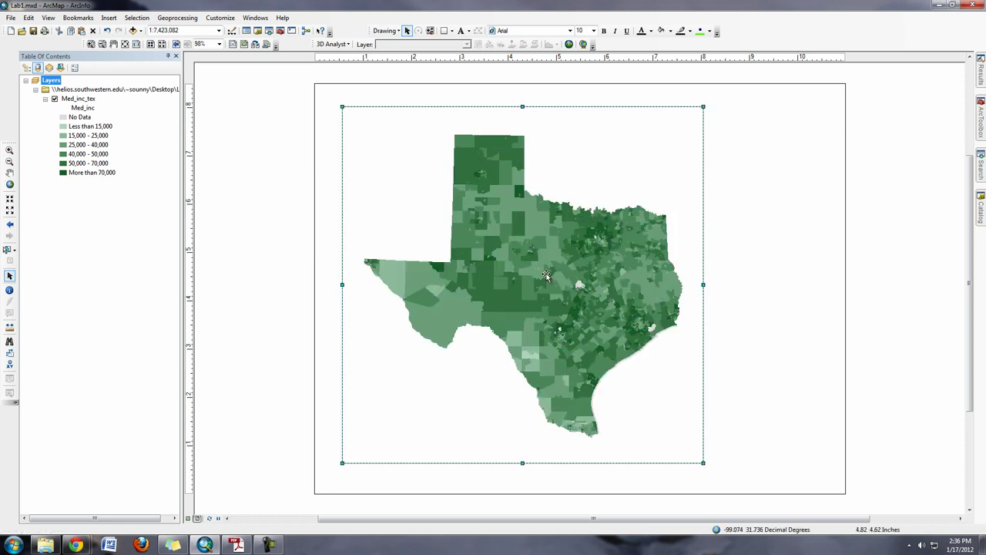
# Add a neatline around the map frame with a Grey 10% background.
pyautogui.click(108, 19)
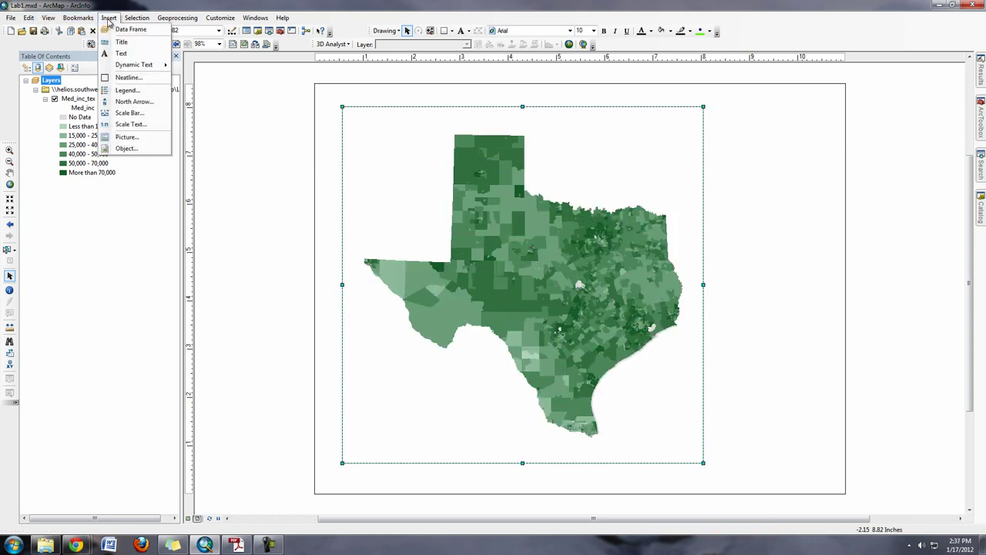
pyautogui.click(127, 78)
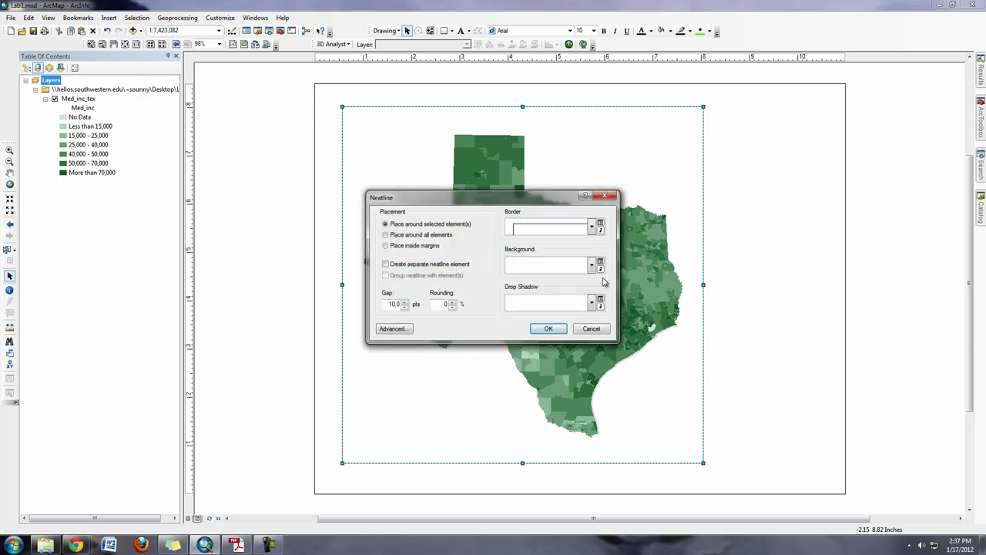
pyautogui.click(592, 265)
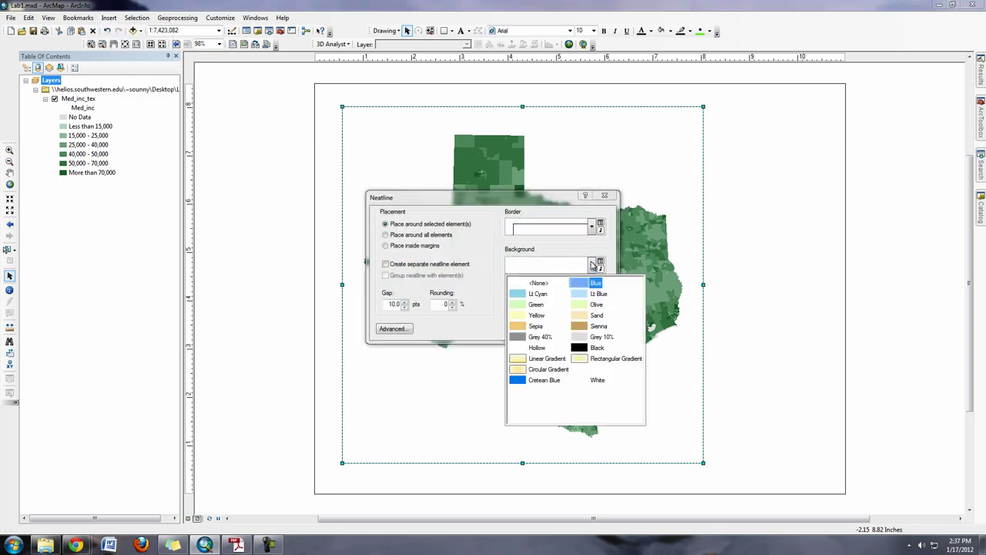
pyautogui.click(582, 338)
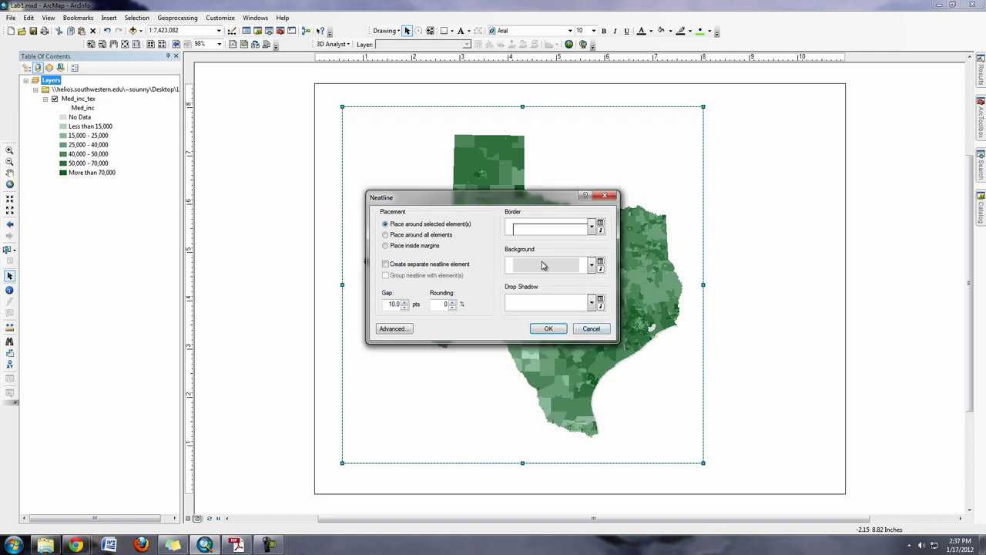
pyautogui.click(549, 329)
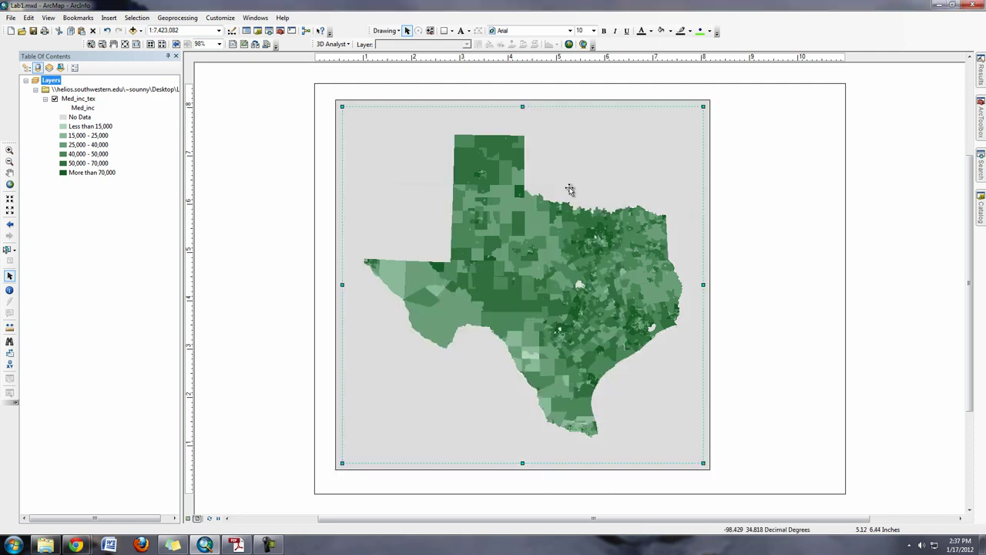
# Fine-tune the data frame's size into a roughly square block on the left.
pyautogui.click(751, 199)
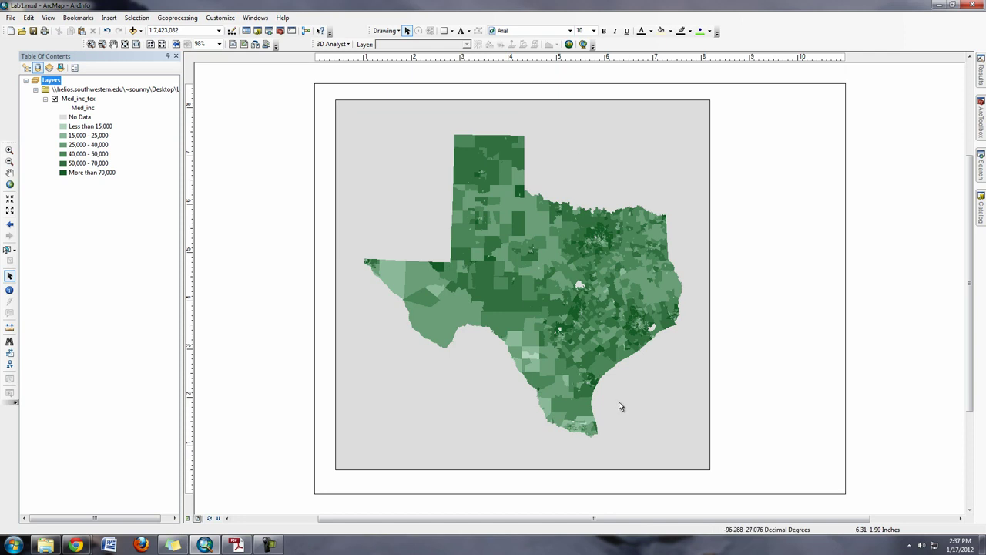
pyautogui.click(678, 412)
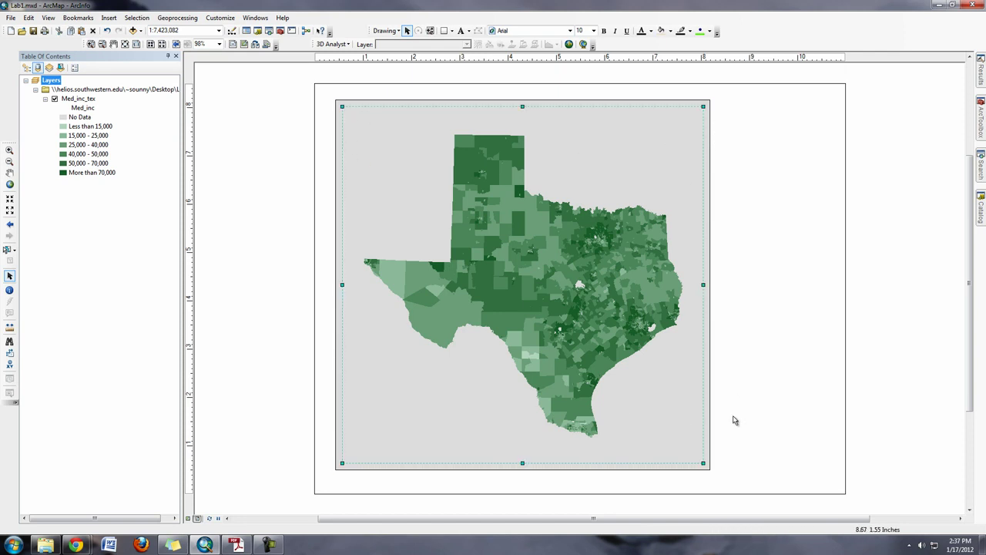
pyautogui.click(711, 474)
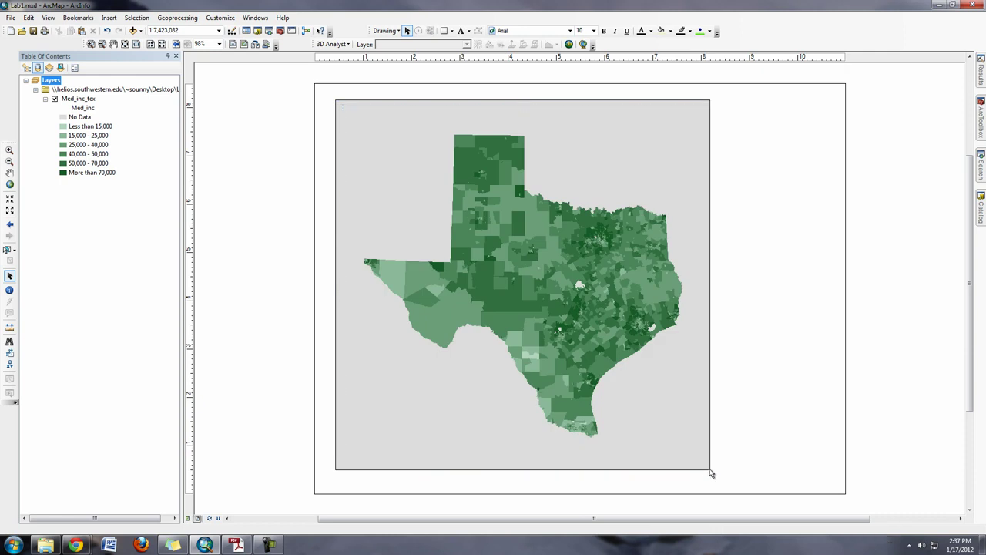
pyautogui.click(705, 468)
pyautogui.moveTo(709, 468); pyautogui.dragTo(750, 479)
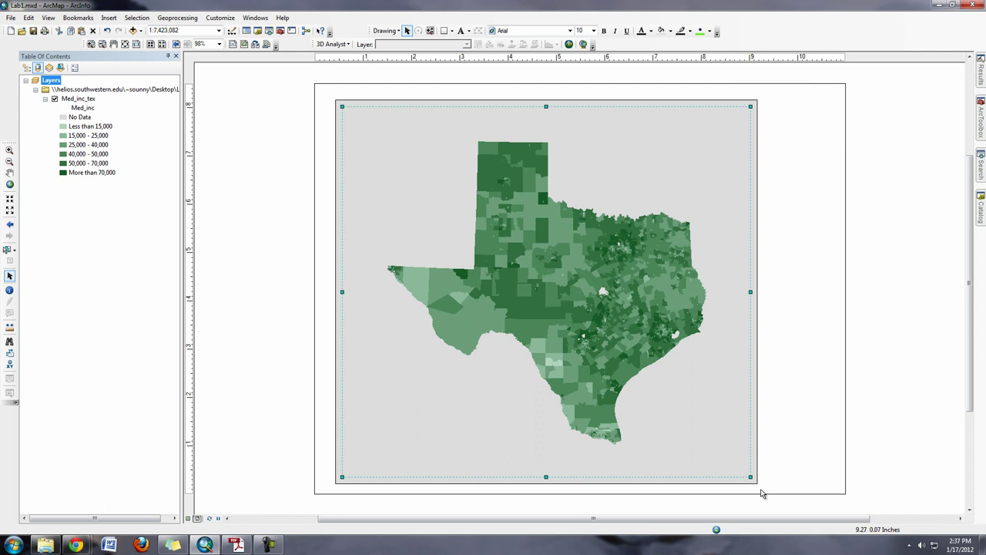
pyautogui.moveTo(749, 477); pyautogui.dragTo(685, 468)
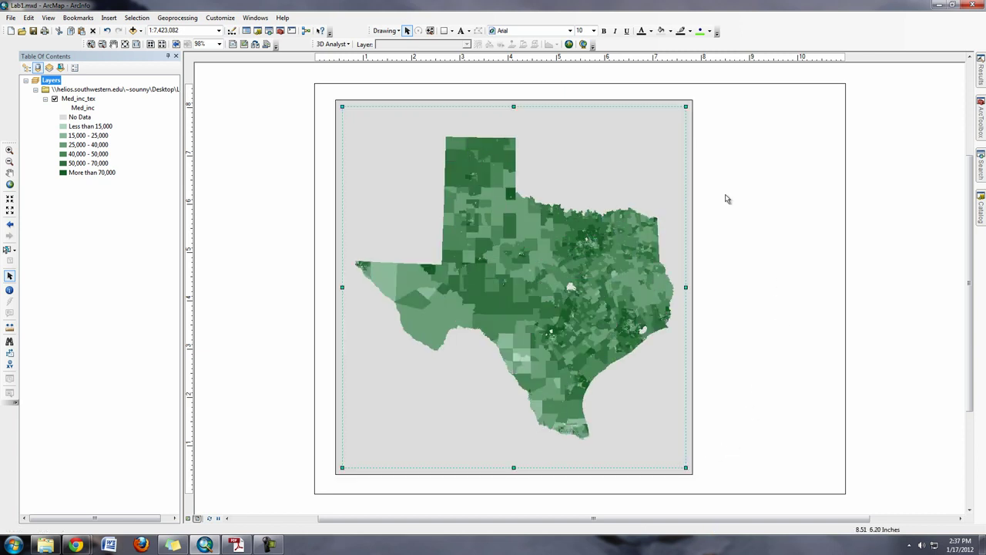
pyautogui.click(751, 176)
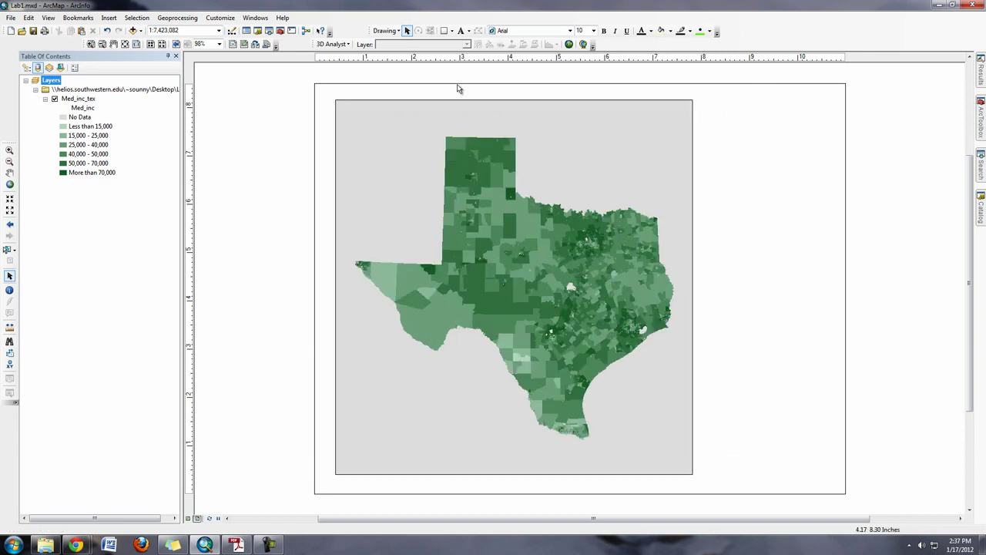
# Insert the 'Median Household Income' title and move it into the right margin.
pyautogui.click(108, 17)
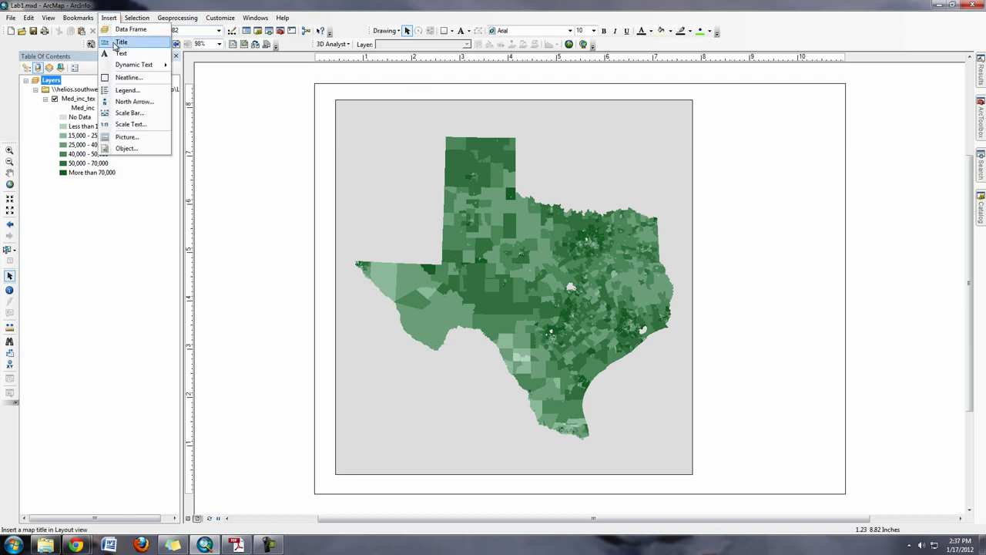
pyautogui.click(112, 40)
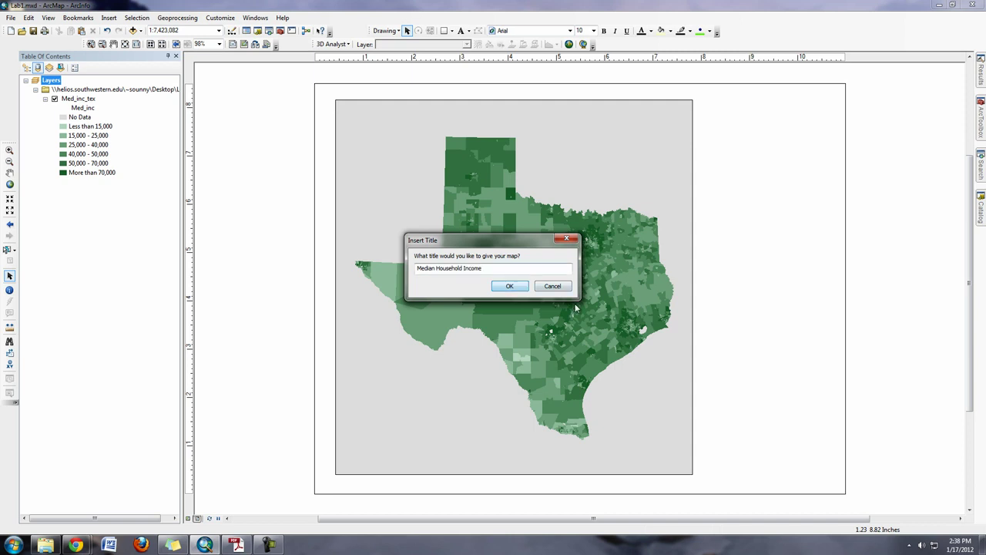
pyautogui.click(509, 287)
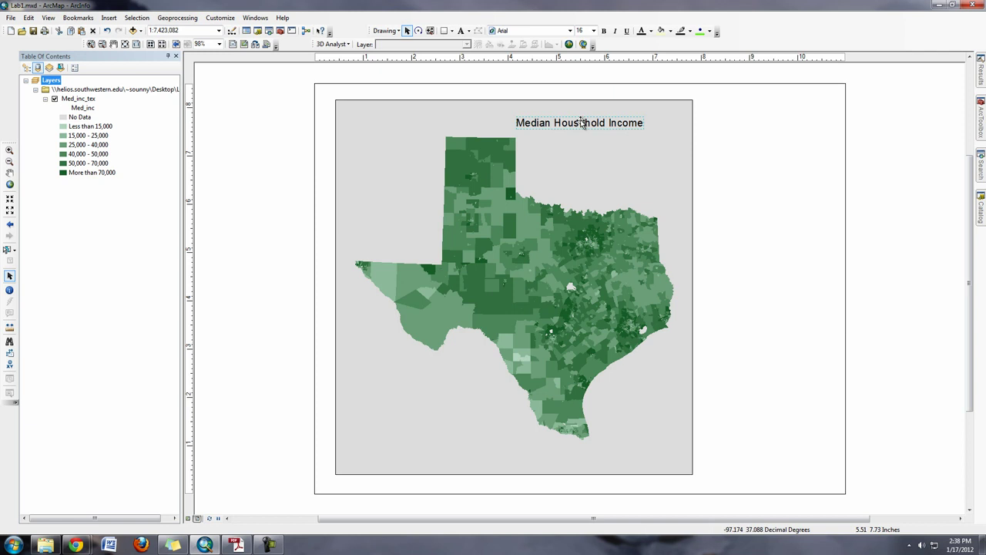
pyautogui.moveTo(574, 124); pyautogui.dragTo(761, 112)
pyautogui.doubleClick(761, 111)
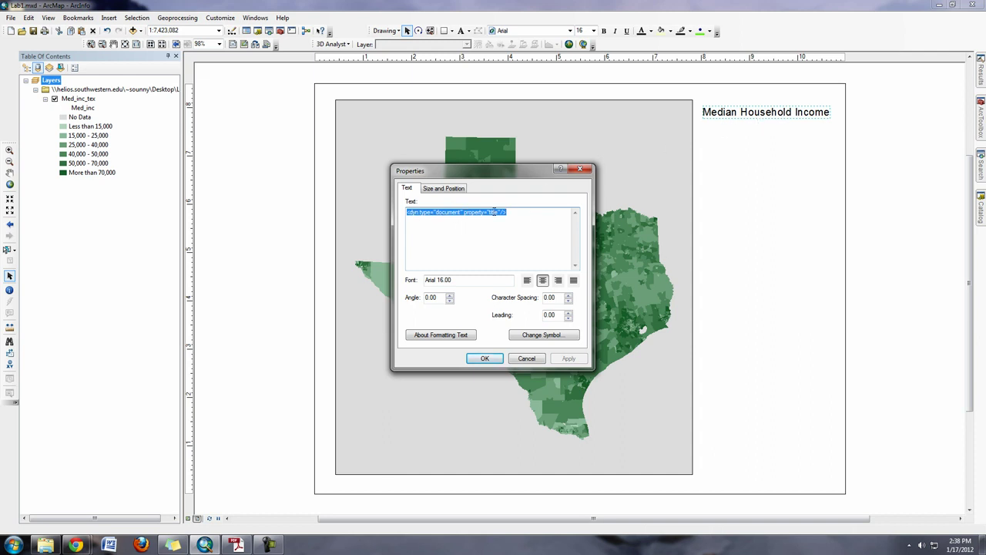
pyautogui.click(482, 229)
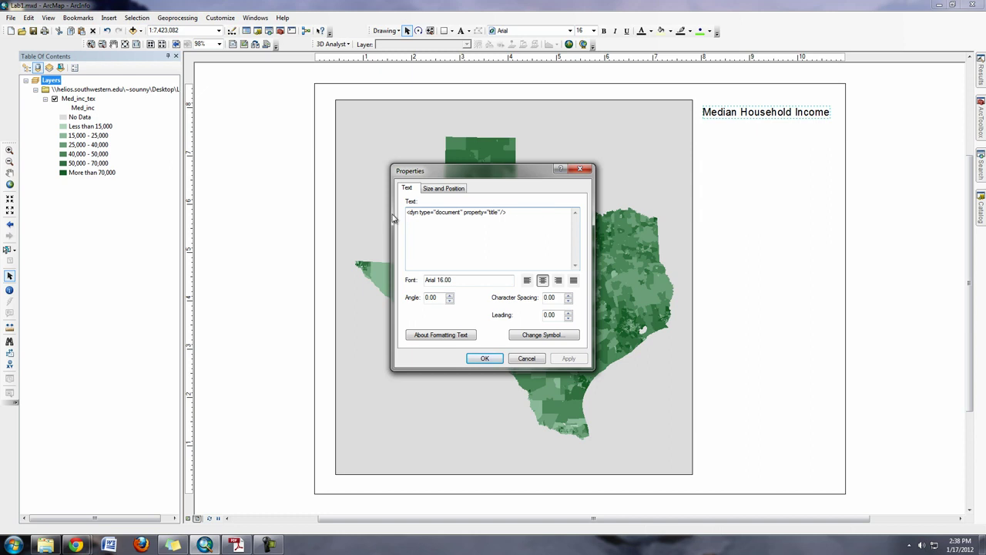
# Enter the author's name in the Map Document Properties and save them.
pyautogui.click(527, 358)
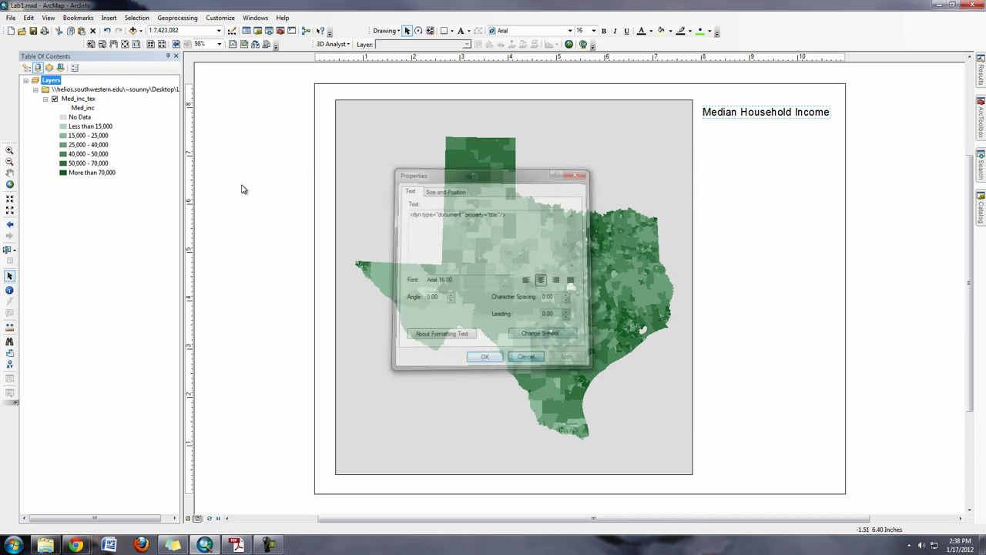
pyautogui.click(10, 18)
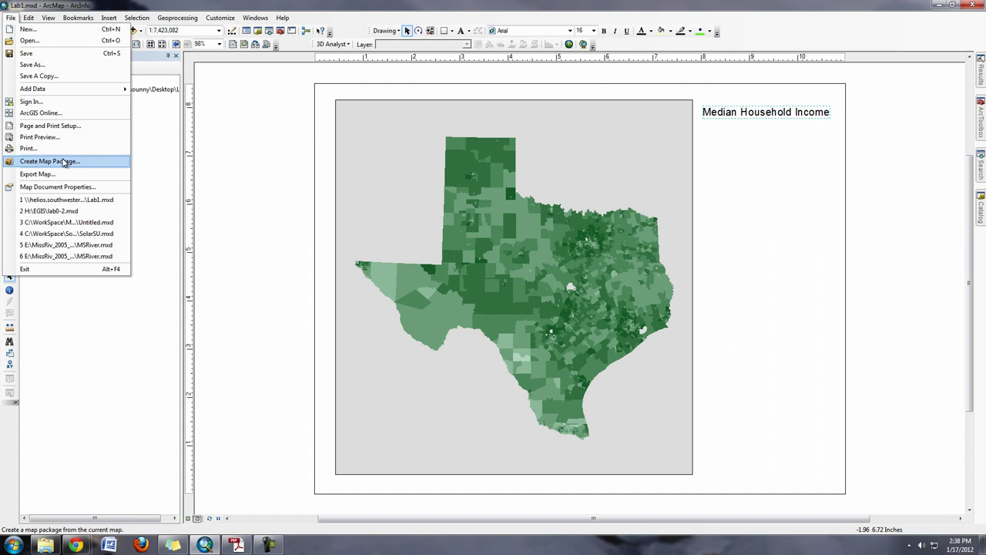
pyautogui.click(61, 187)
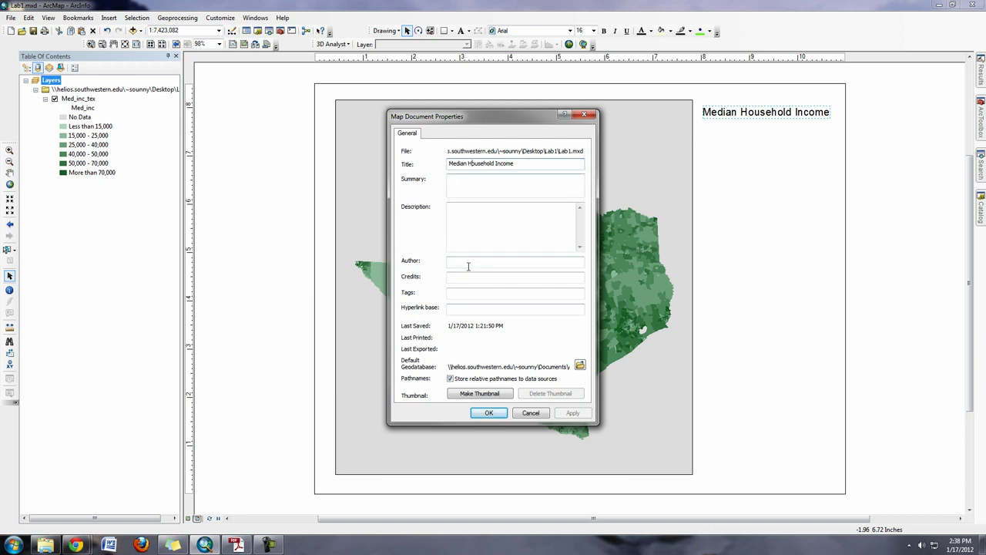
pyautogui.click(499, 259)
pyautogui.write('Sounny Slitine')
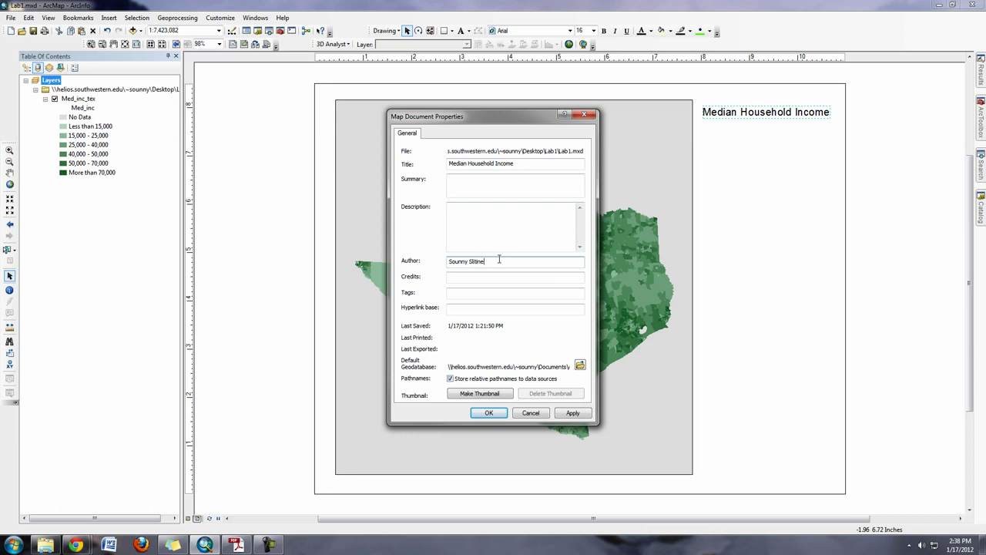
pyautogui.press('Tab')
pyautogui.click(489, 412)
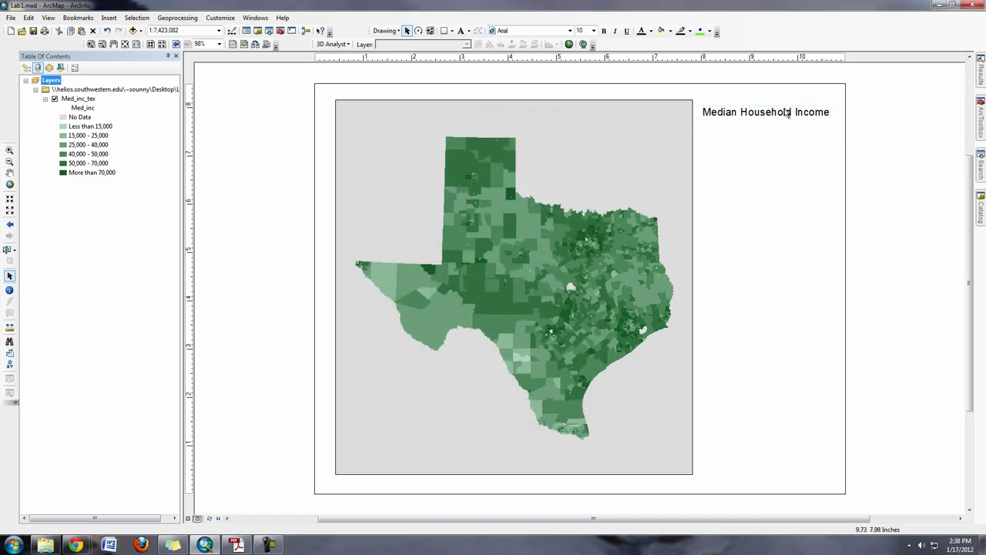
# Change the title's text symbol font to Candara, after trying Blackoak Std.
pyautogui.doubleClick(784, 113)
pyautogui.click(546, 336)
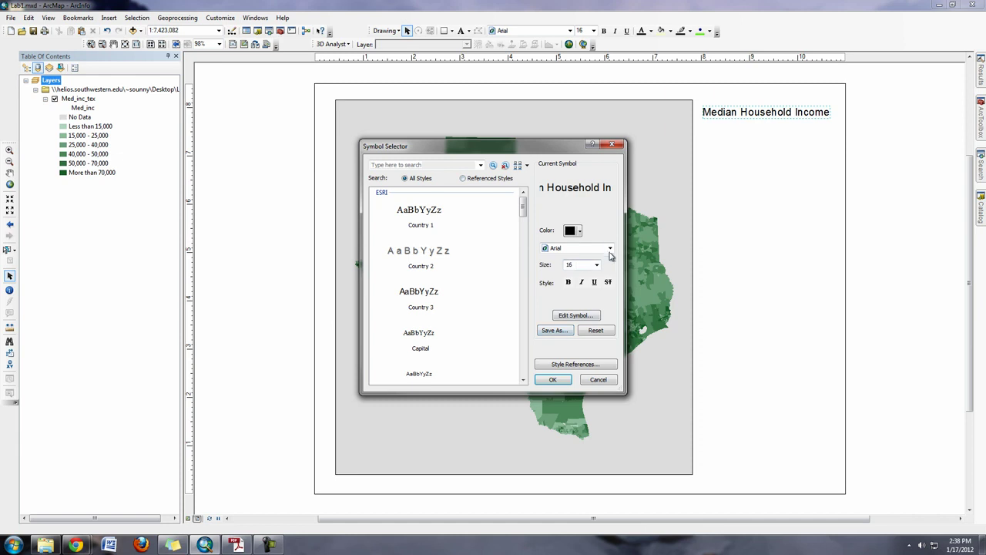
pyautogui.click(610, 248)
pyautogui.scroll(-2, 563, 300)
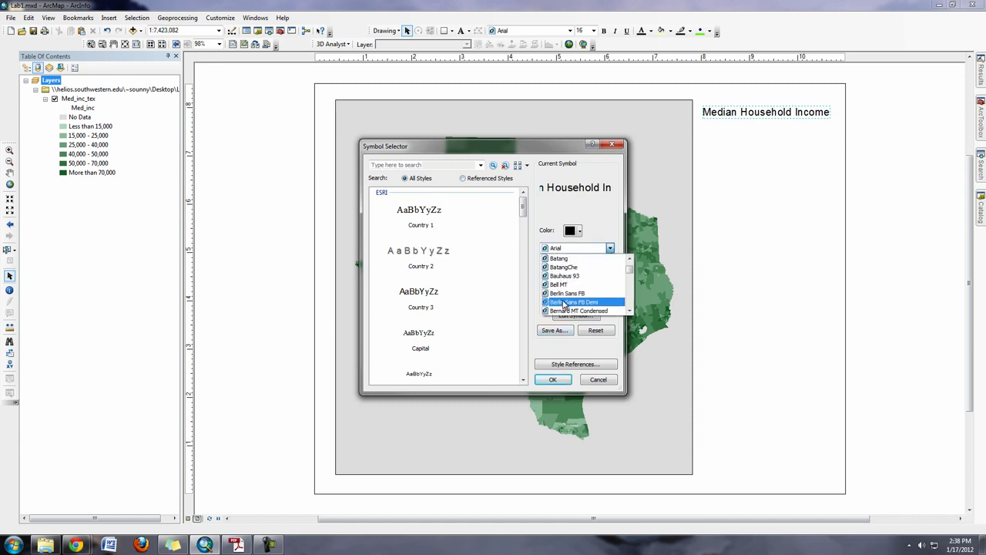
pyautogui.scroll(-3, 566, 300)
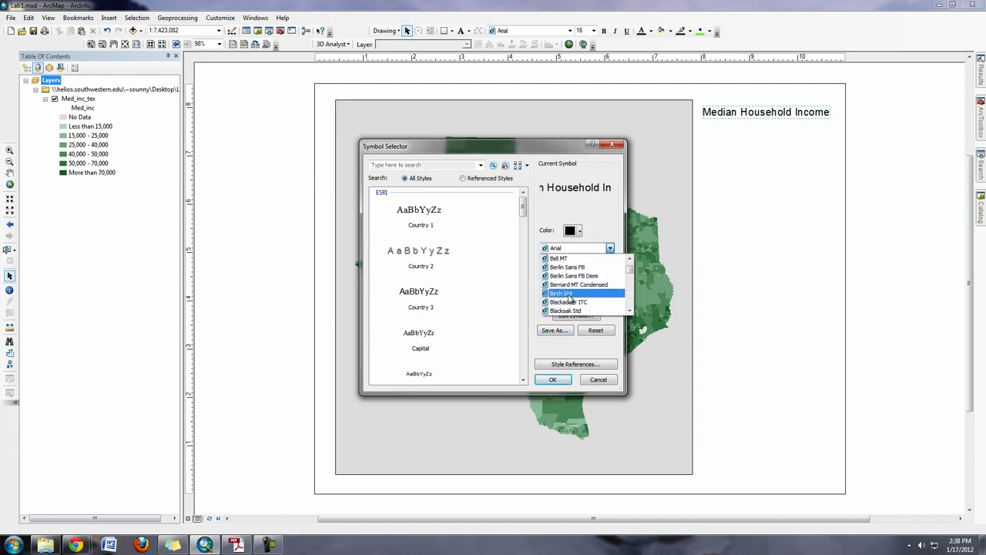
pyautogui.click(566, 311)
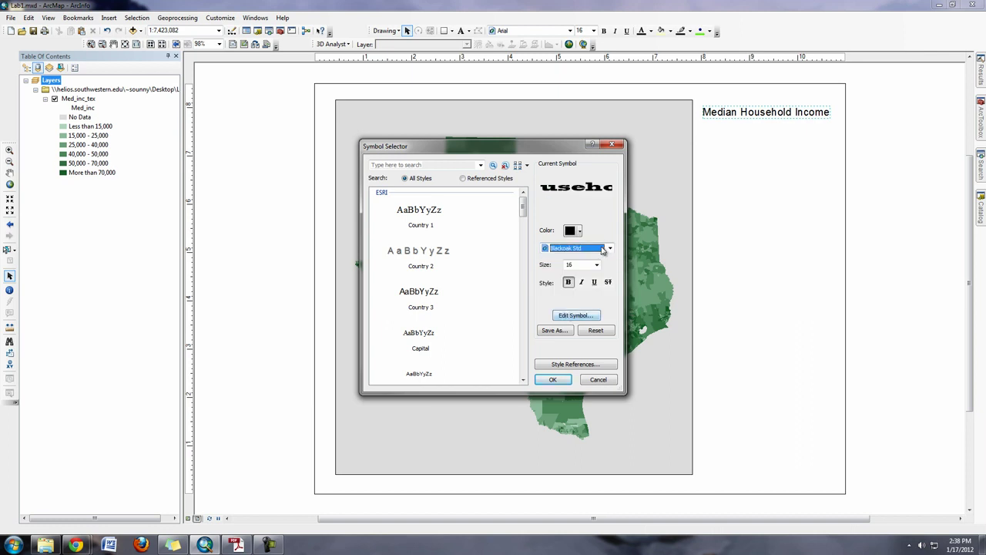
pyautogui.click(609, 248)
pyautogui.scroll(-1, 577, 306)
pyautogui.scroll(-4, 577, 305)
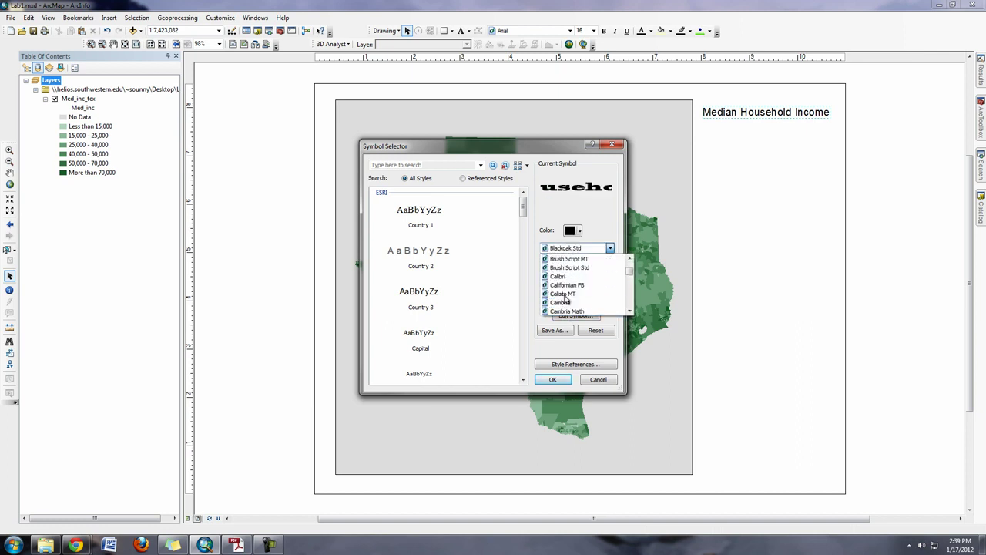
pyautogui.scroll(-1, 571, 308)
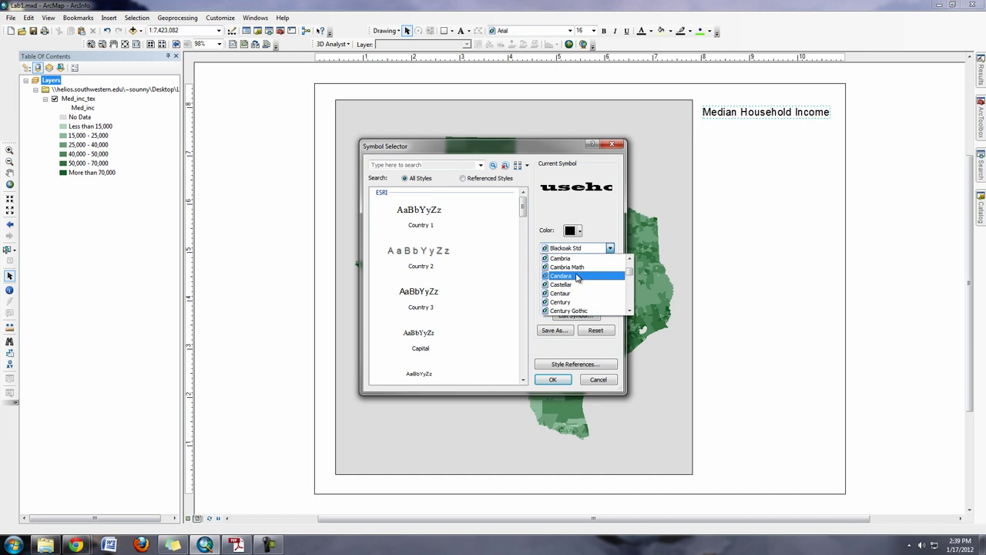
pyautogui.click(580, 280)
# Apply the Candara font to the title and make it bold.
pyautogui.click(553, 380)
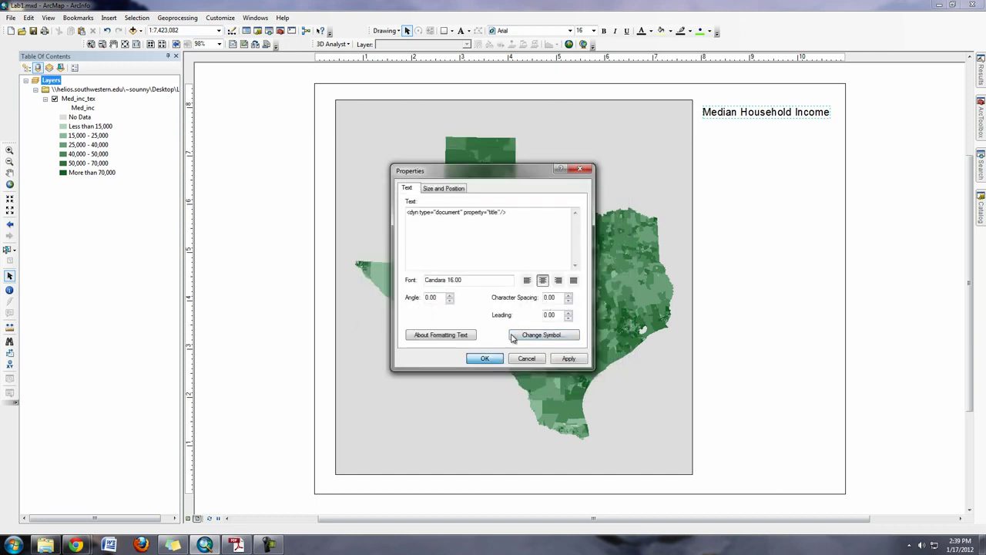
pyautogui.click(488, 358)
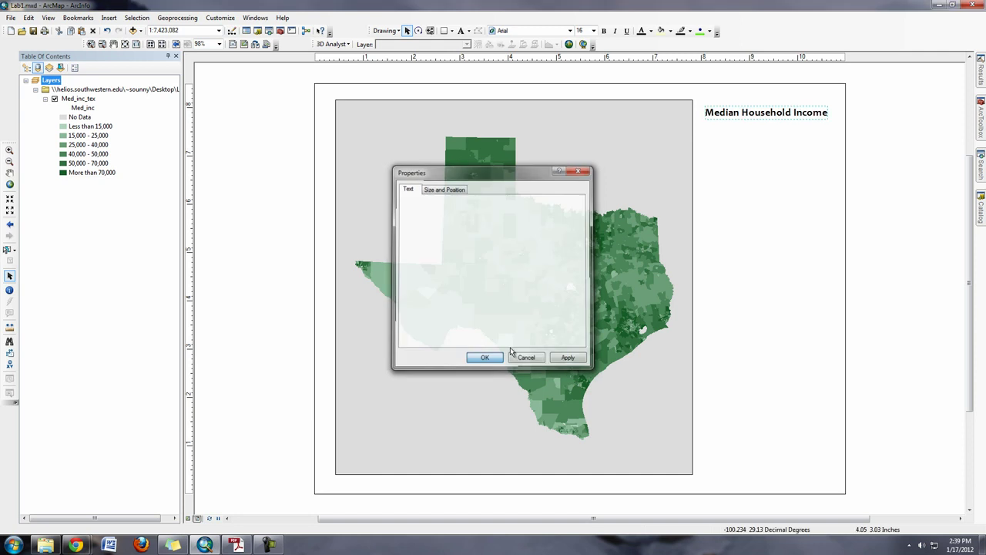
pyautogui.click(779, 117)
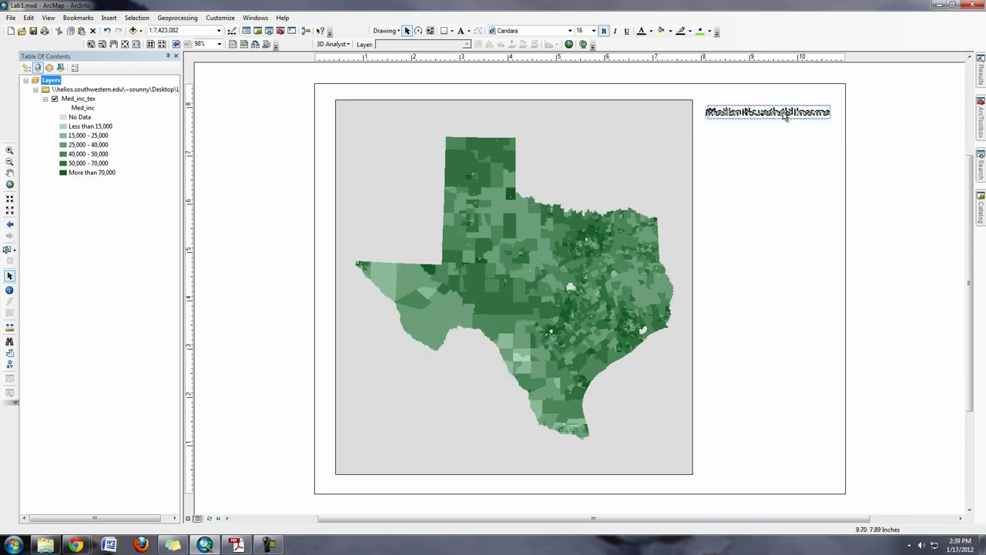
pyautogui.click(747, 255)
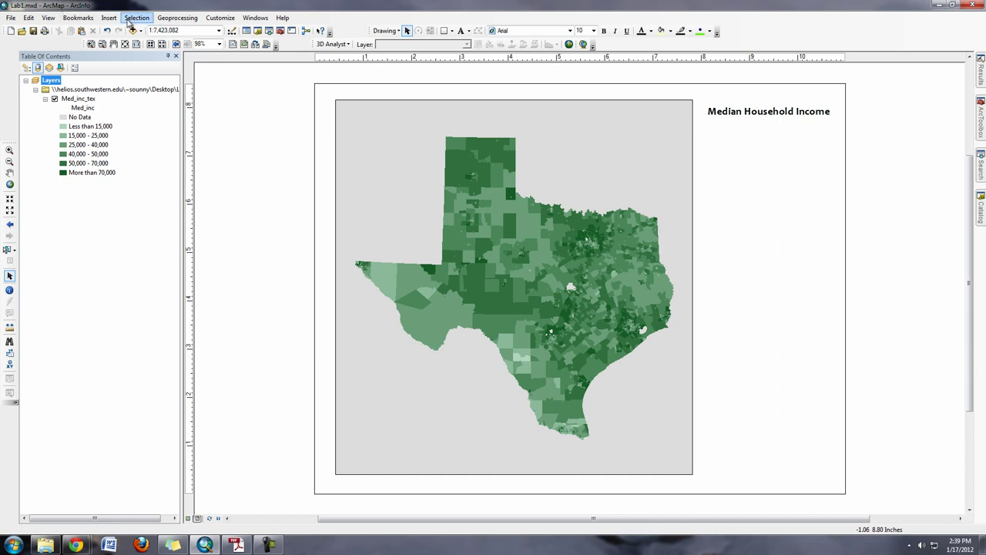
# Start a legend for the Med_inc_tex layer and delete its default 'Legend' title.
pyautogui.click(108, 17)
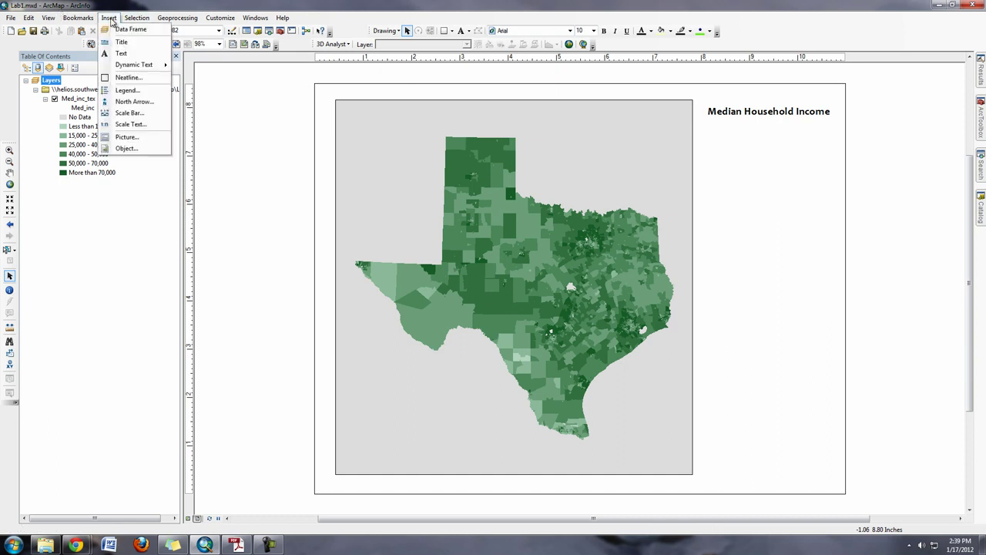
pyautogui.click(127, 91)
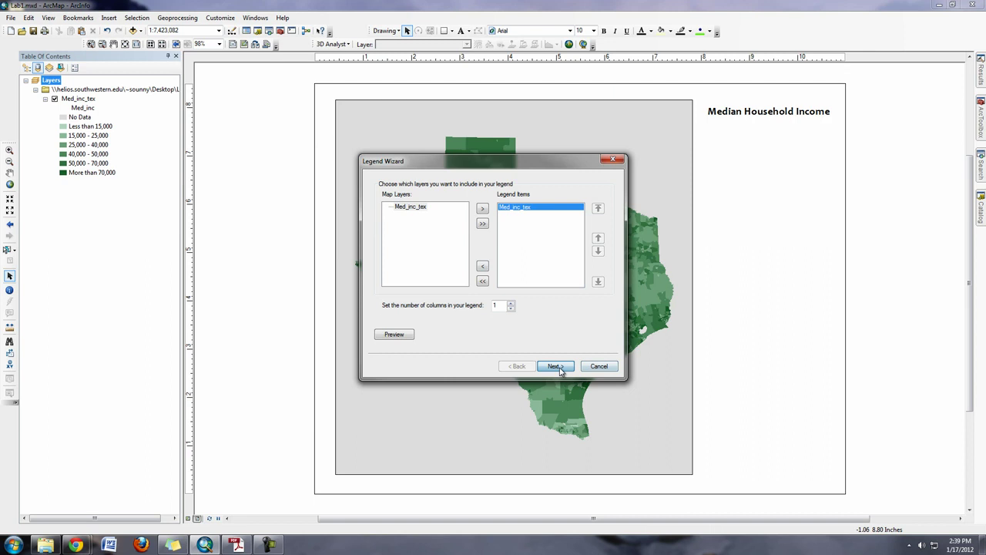
pyautogui.click(560, 370)
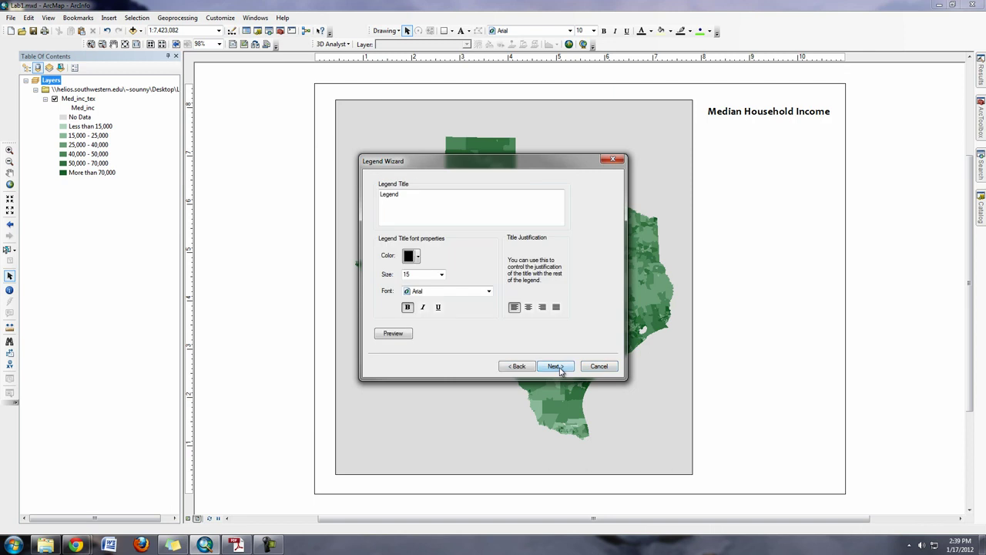
pyautogui.moveTo(472, 205); pyautogui.dragTo(303, 182)
pyautogui.press('Delete')
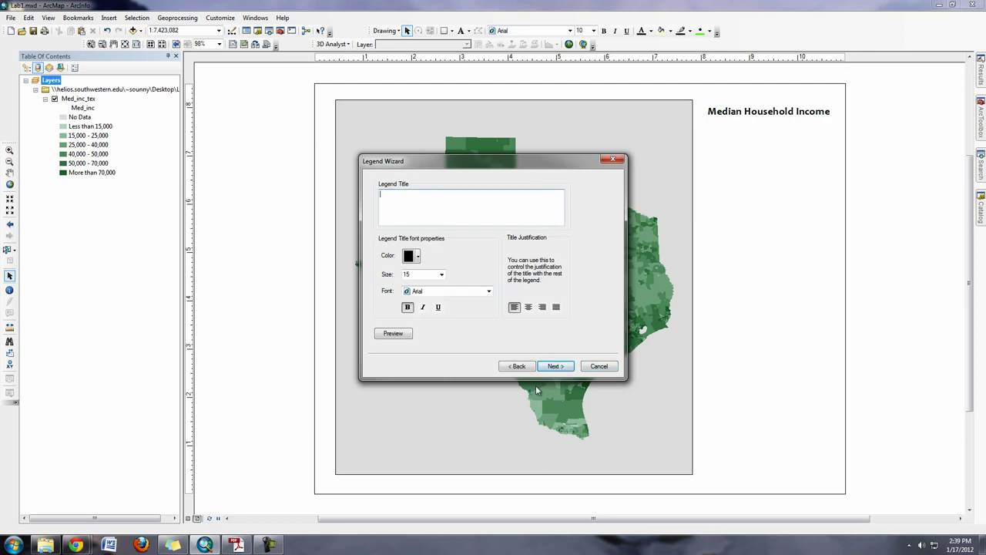
pyautogui.click(562, 368)
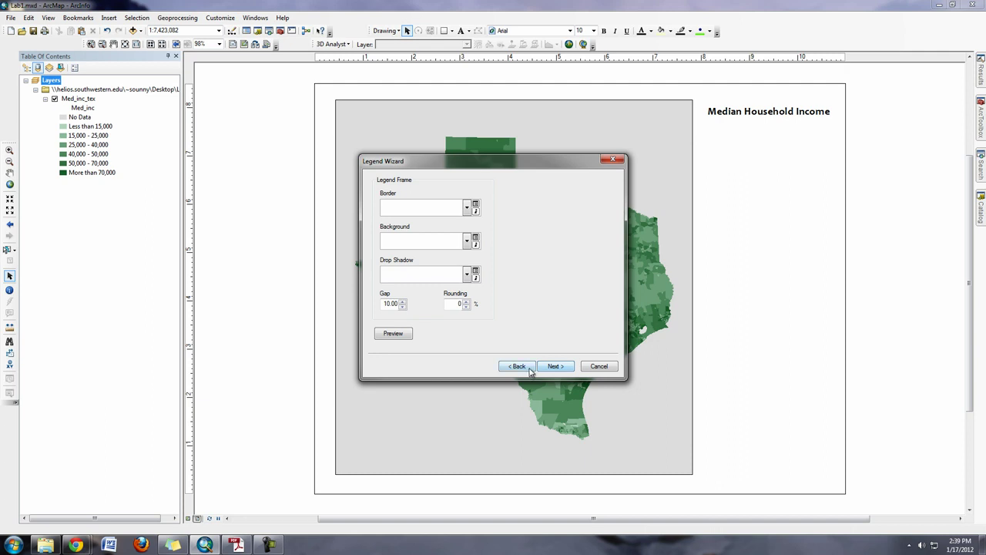
# Set the legend title font to Book Antiqua and finish the legend with default frame and sizes.
pyautogui.click(530, 371)
pyautogui.click(487, 292)
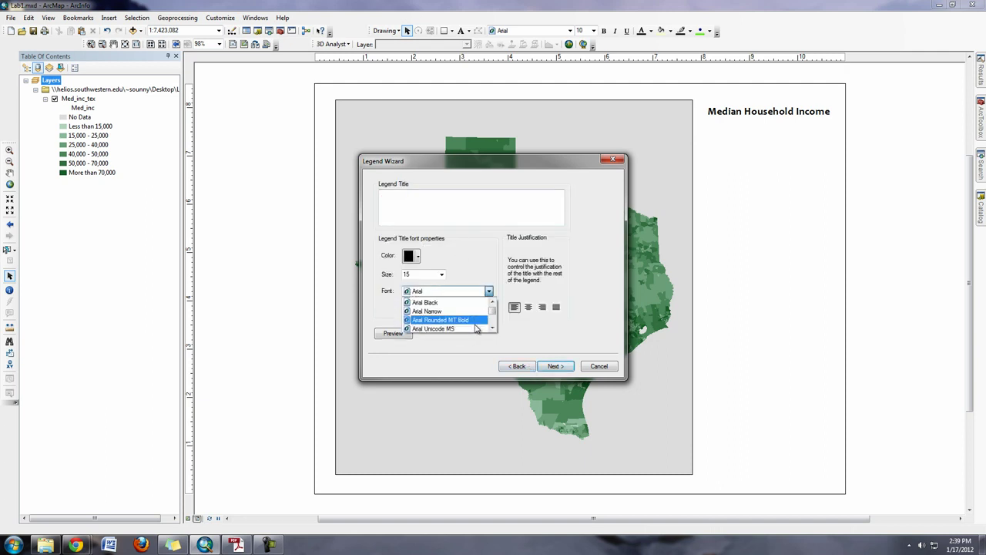
pyautogui.scroll(-5, 476, 329)
pyautogui.click(462, 328)
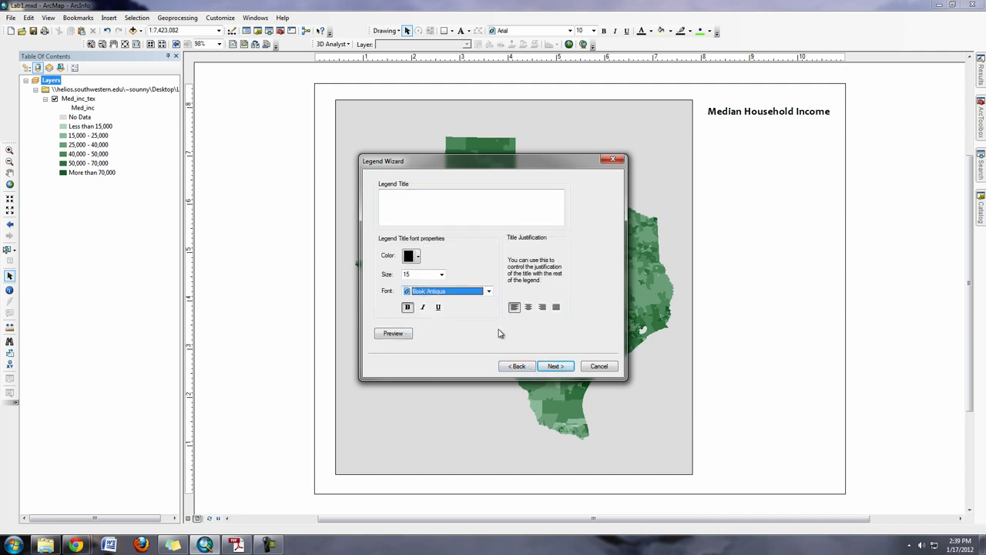
pyautogui.click(555, 366)
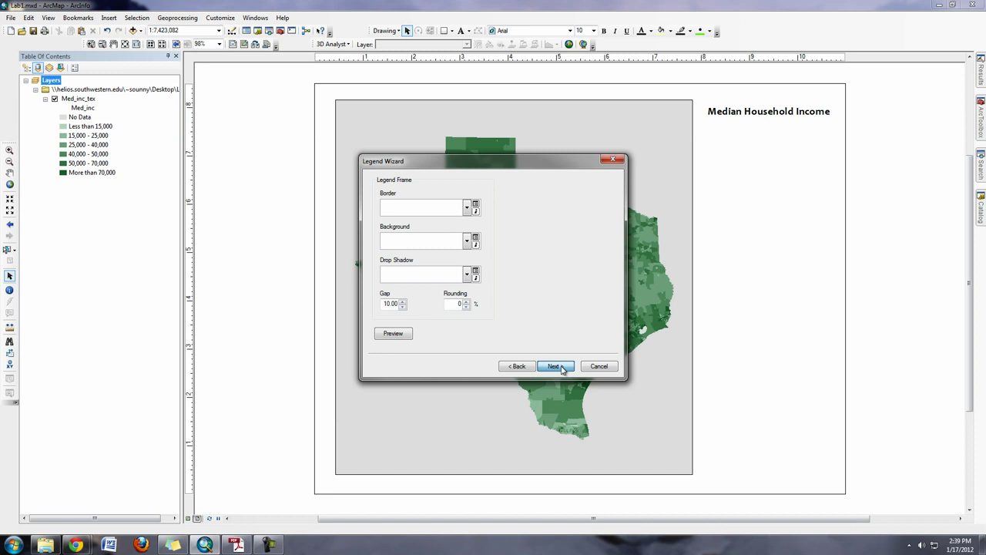
pyautogui.click(555, 366)
pyautogui.click(554, 367)
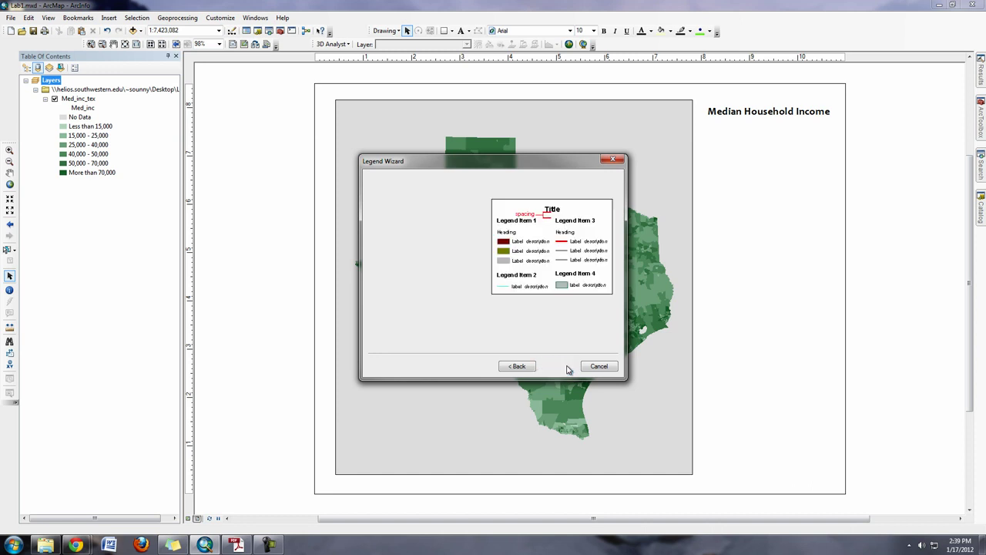
pyautogui.click(566, 367)
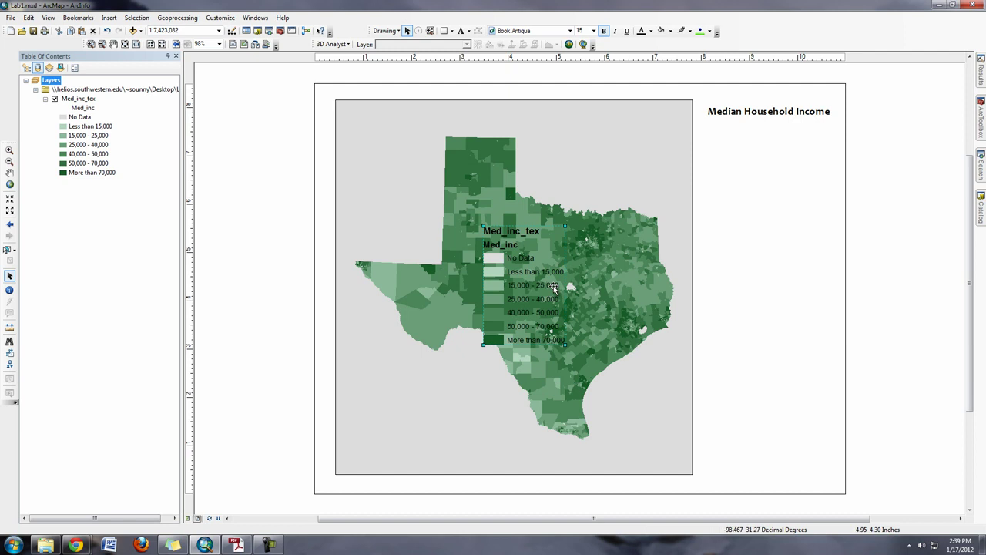
# Move the legend to the lower right and open its properties to the Items list.
pyautogui.moveTo(553, 288); pyautogui.dragTo(781, 389)
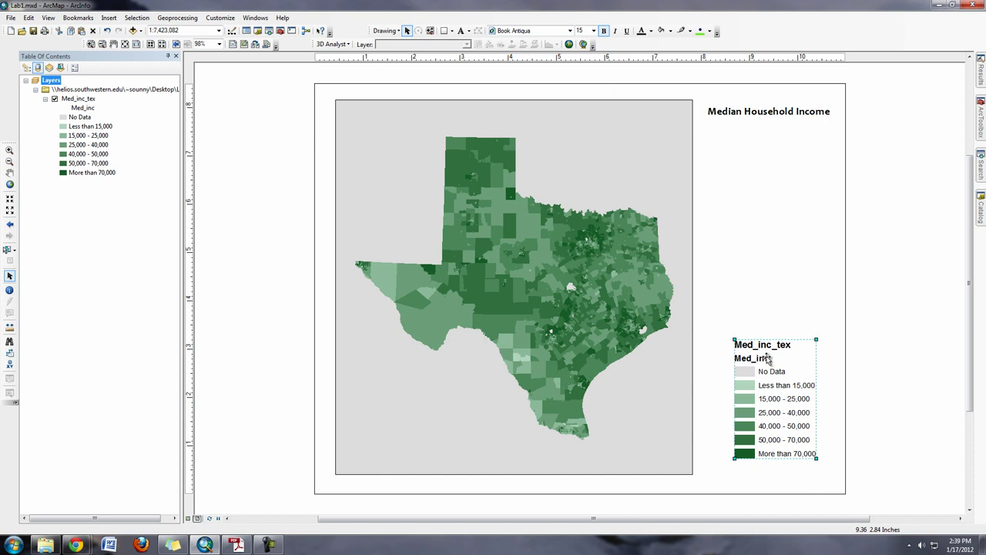
pyautogui.doubleClick(768, 359)
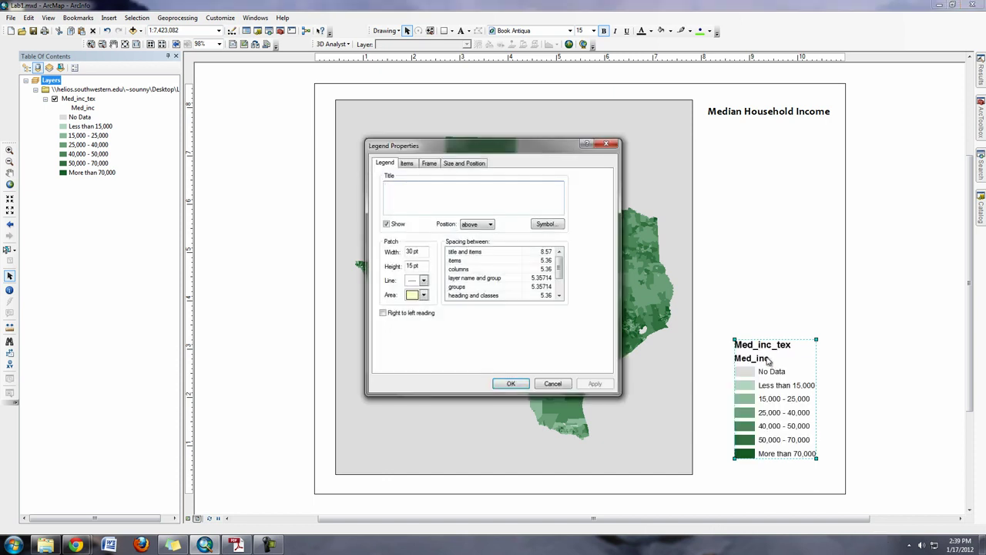
pyautogui.click(424, 164)
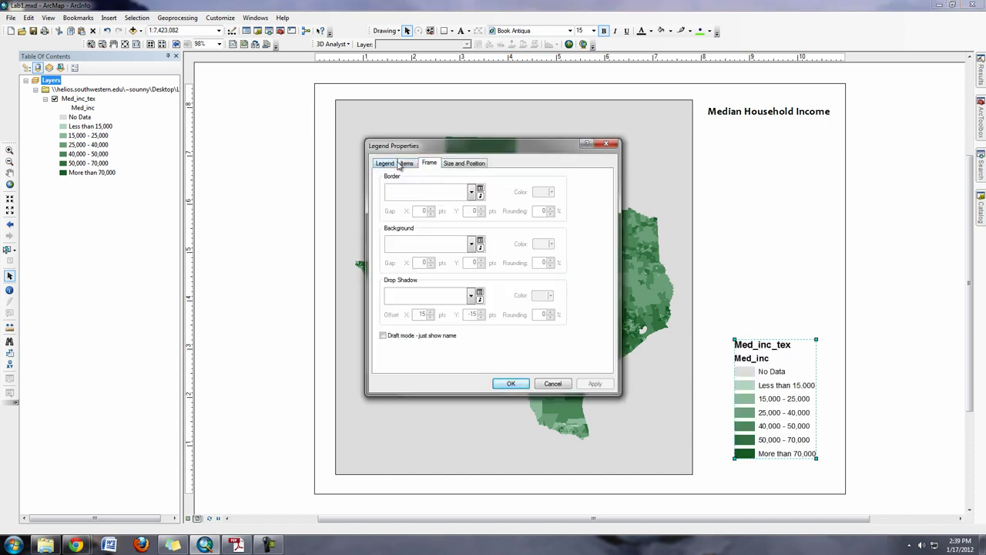
pyautogui.click(384, 163)
pyautogui.click(406, 164)
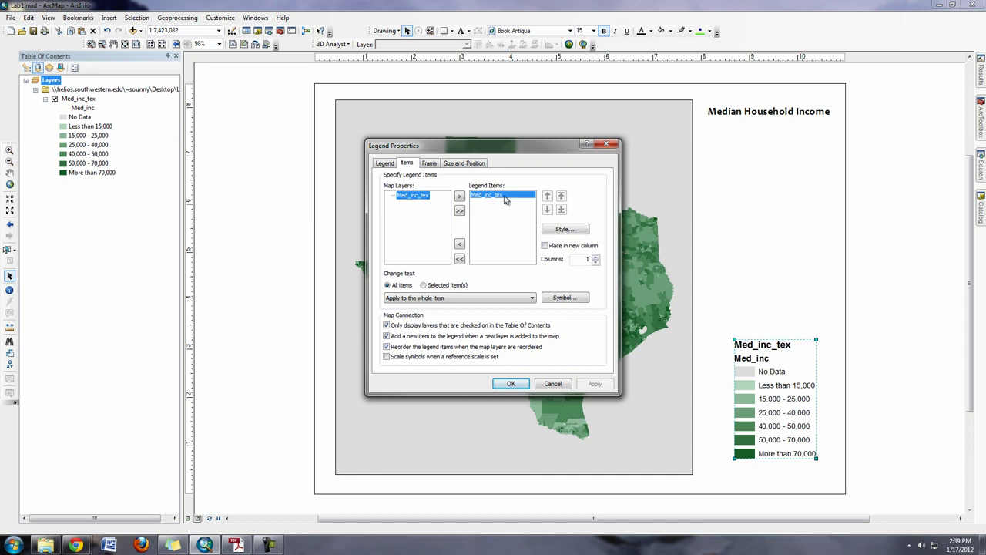
# Compare legend item styles, then select Horizontal Bar with Heading, Labels, and Description.
pyautogui.click(565, 228)
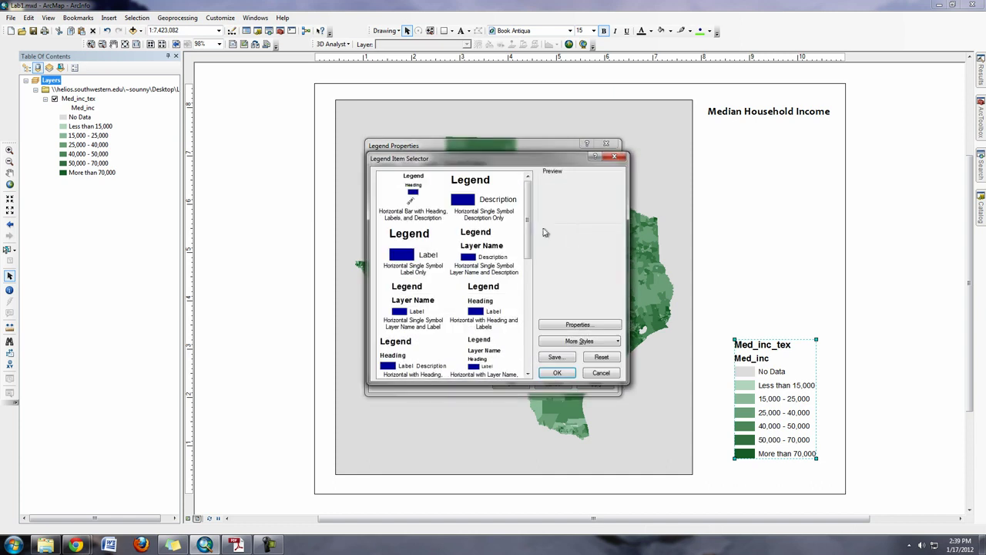
pyautogui.click(410, 200)
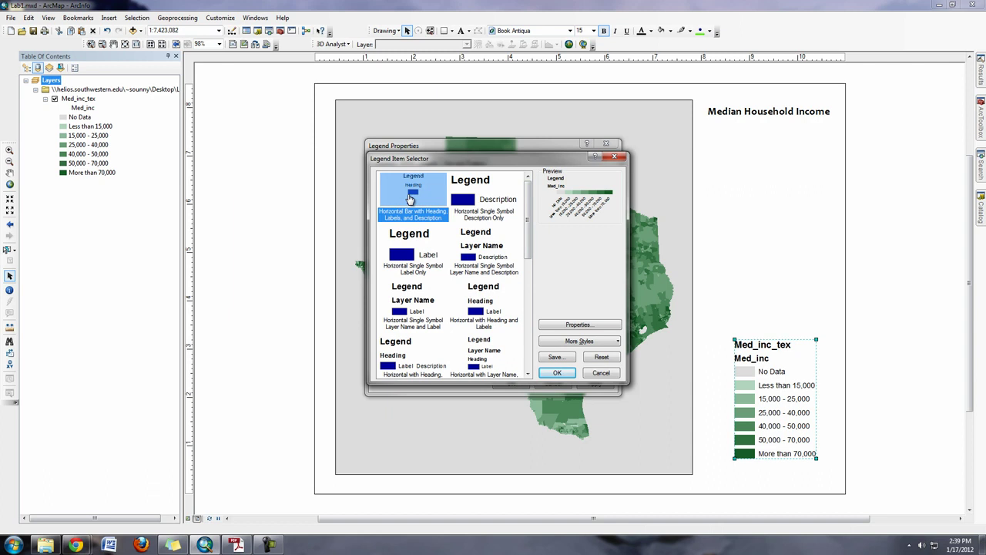
pyautogui.scroll(-5, 466, 291)
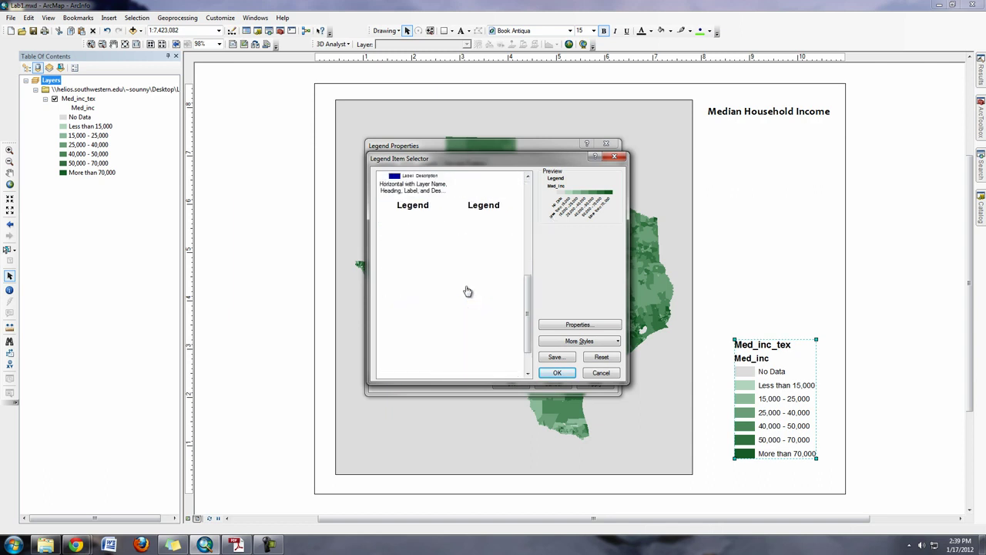
pyautogui.scroll(5, 467, 291)
pyautogui.click(486, 202)
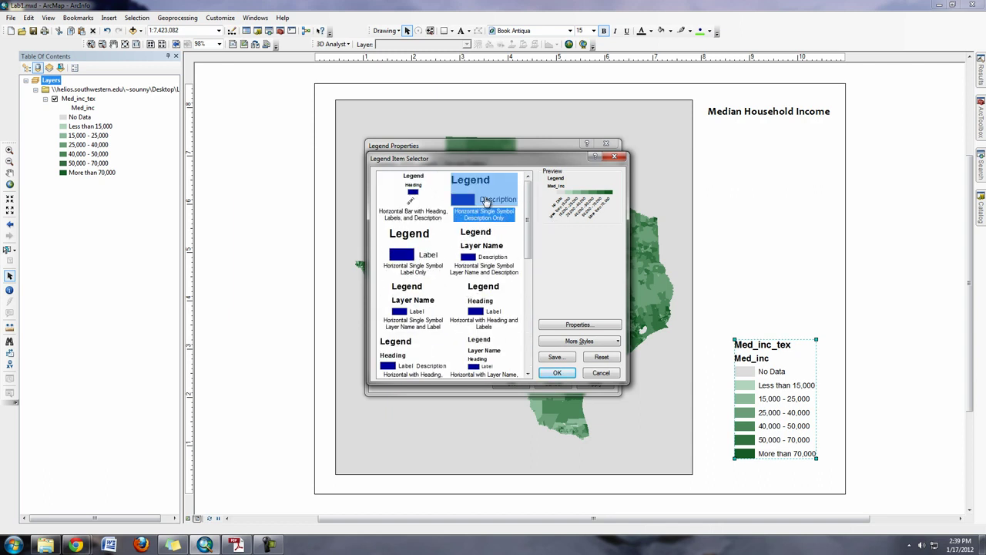
pyautogui.click(406, 248)
pyautogui.click(476, 254)
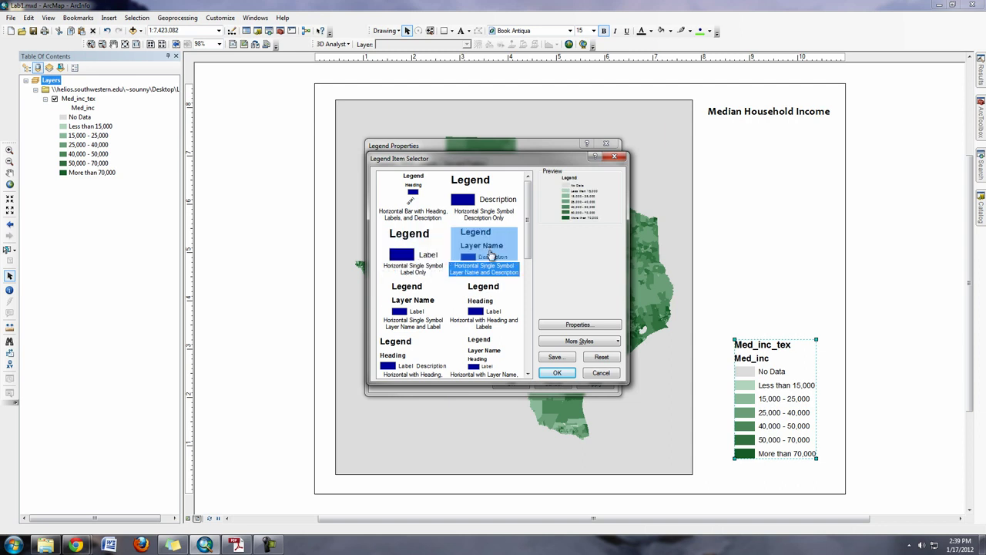
pyautogui.scroll(-5, 482, 257)
pyautogui.click(481, 343)
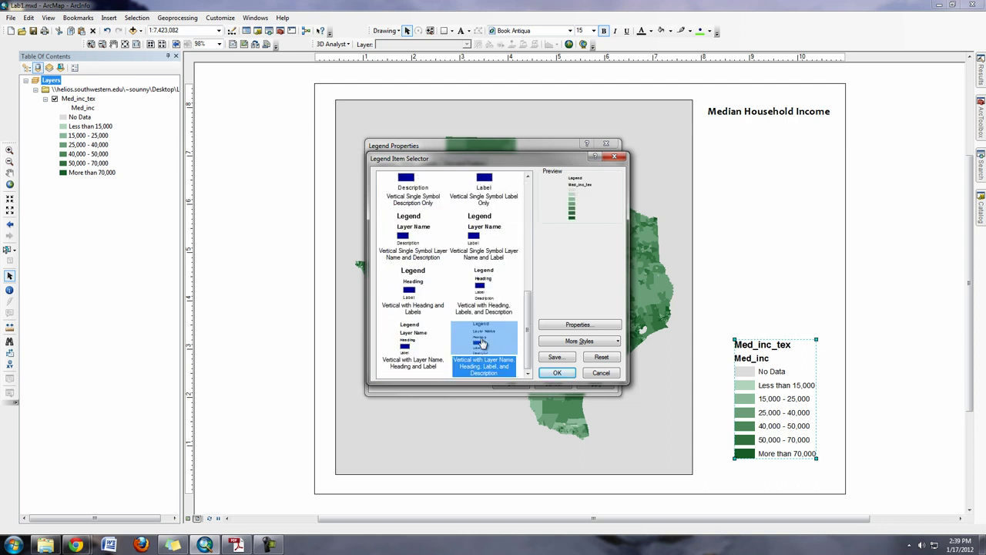
pyautogui.click(412, 343)
pyautogui.click(399, 280)
pyautogui.click(502, 286)
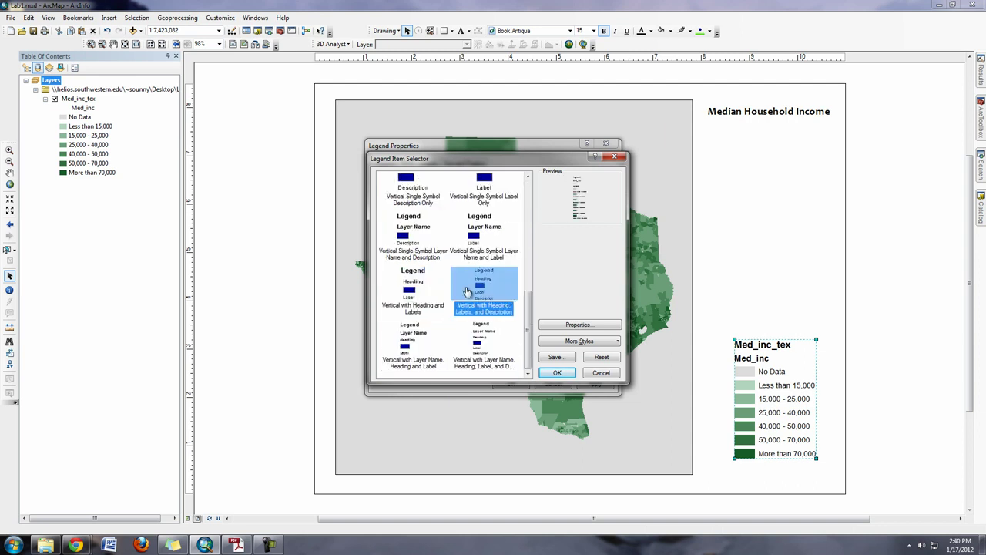
pyautogui.click(466, 234)
pyautogui.click(429, 235)
pyautogui.scroll(5, 429, 239)
pyautogui.scroll(1, 429, 240)
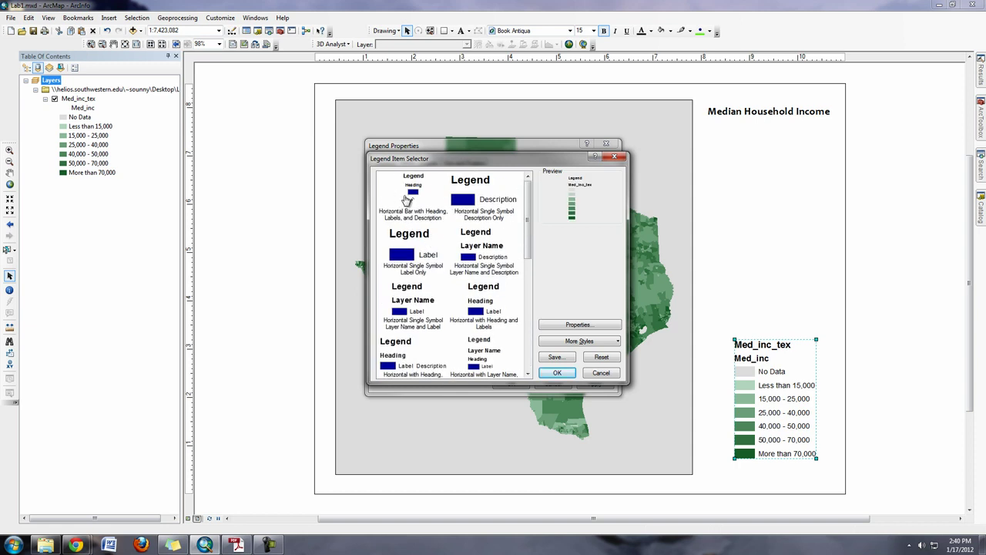
pyautogui.click(412, 196)
# Swap description and label order, hide the heading, and apply the horizontal bar style.
pyautogui.click(595, 327)
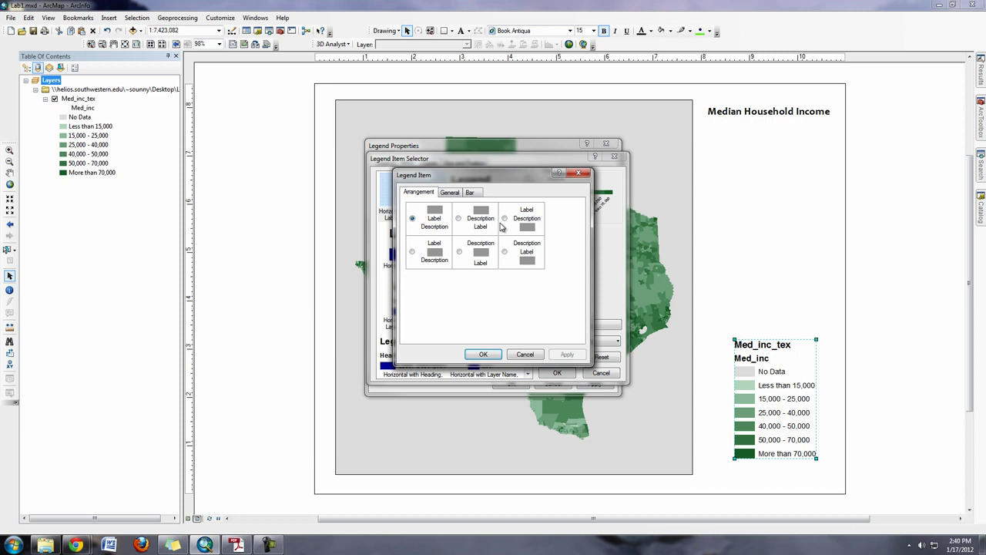
pyautogui.moveTo(509, 179); pyautogui.dragTo(437, 184)
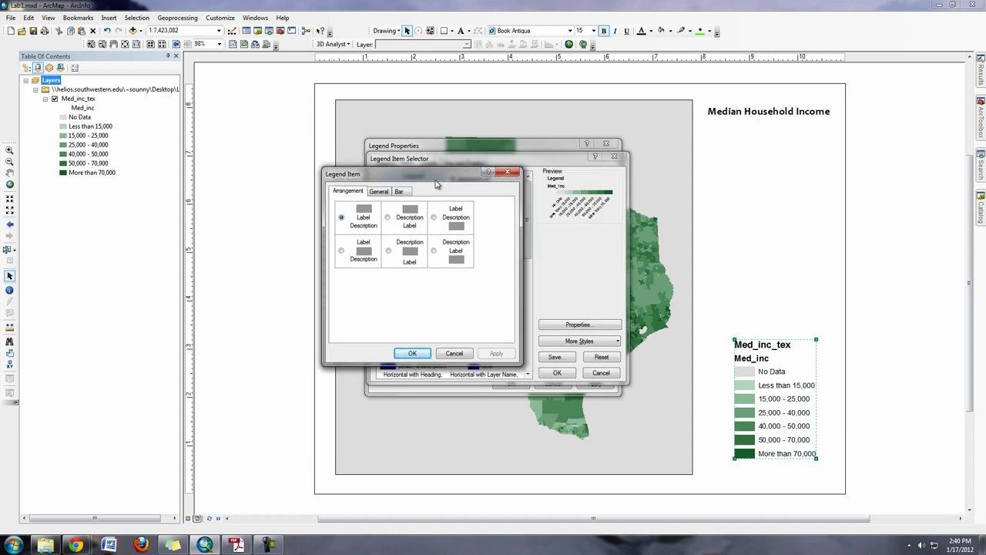
pyautogui.click(388, 218)
pyautogui.click(379, 191)
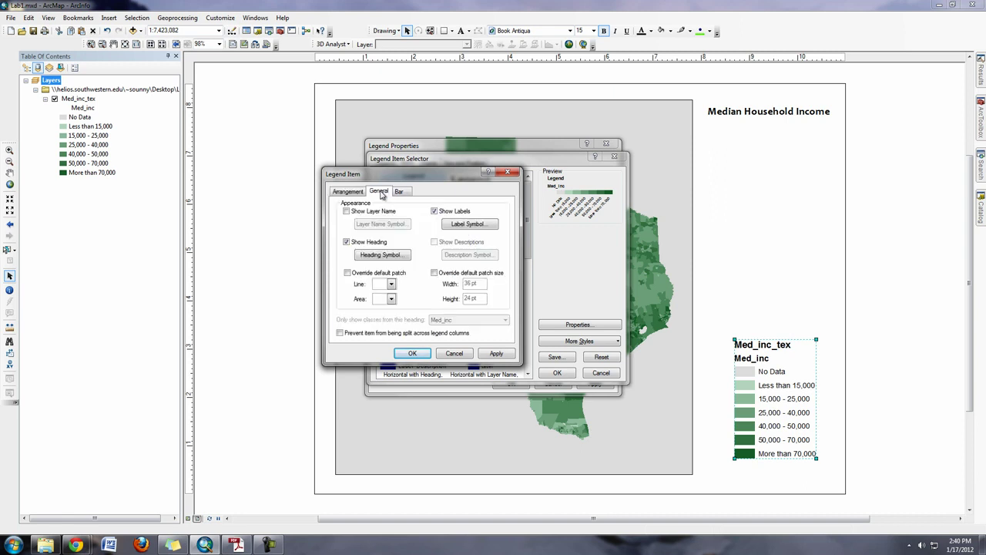
pyautogui.click(346, 242)
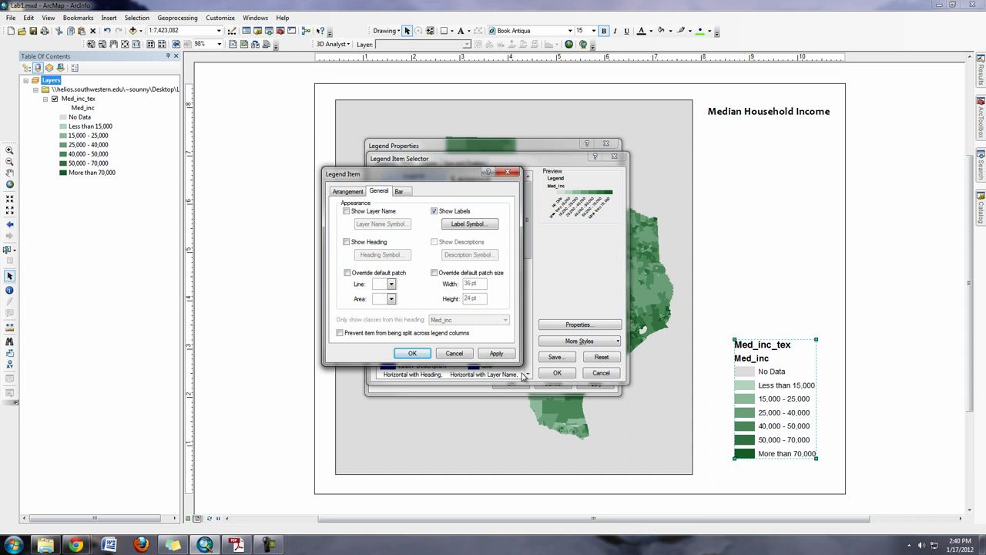
pyautogui.click(496, 353)
pyautogui.click(411, 353)
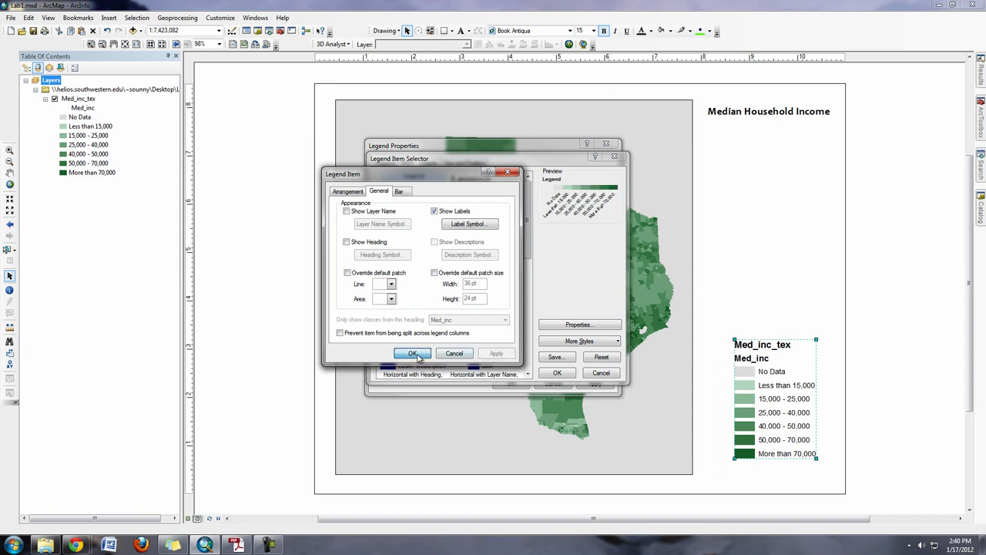
pyautogui.click(556, 373)
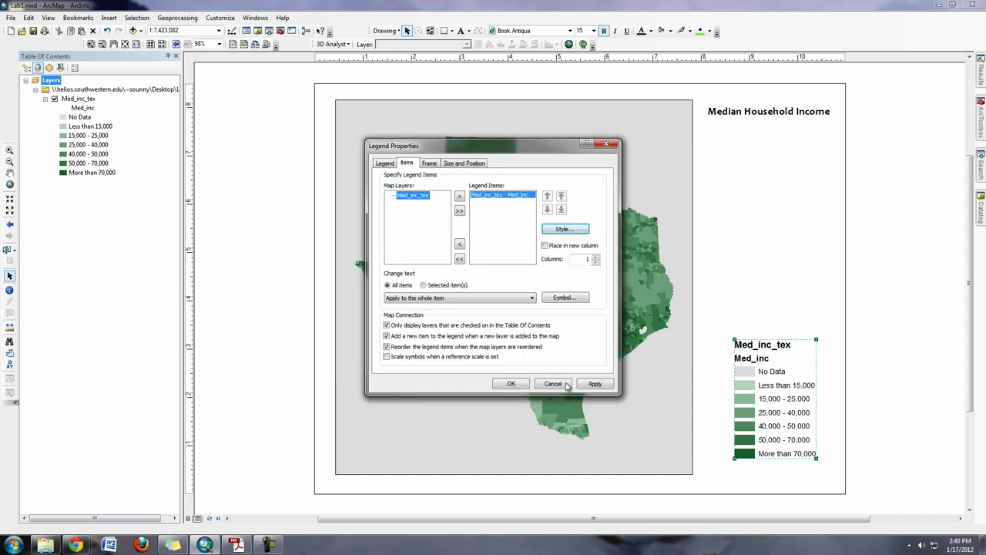
pyautogui.click(511, 383)
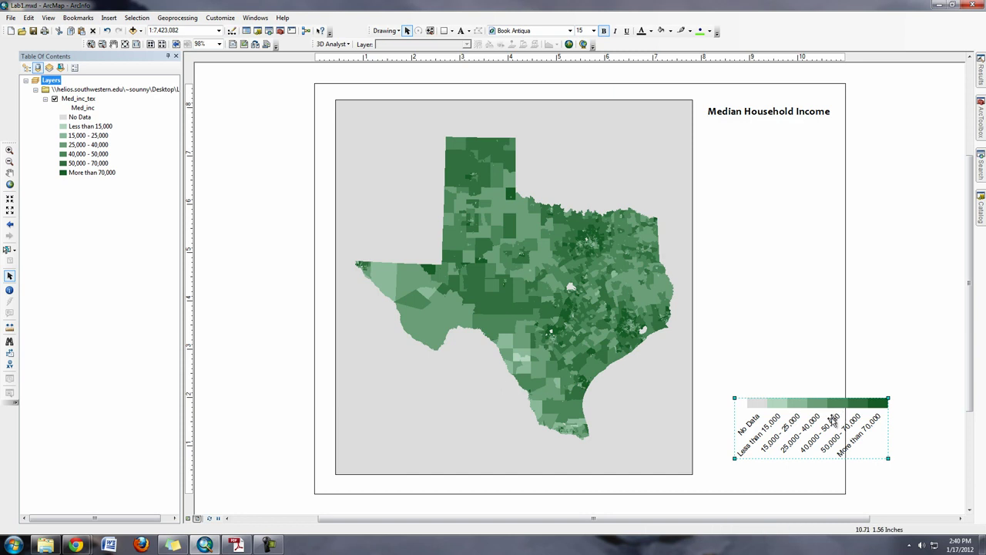
# Shrink the legend and place it in the map frame's lower-right corner.
pyautogui.moveTo(835, 425); pyautogui.dragTo(795, 343)
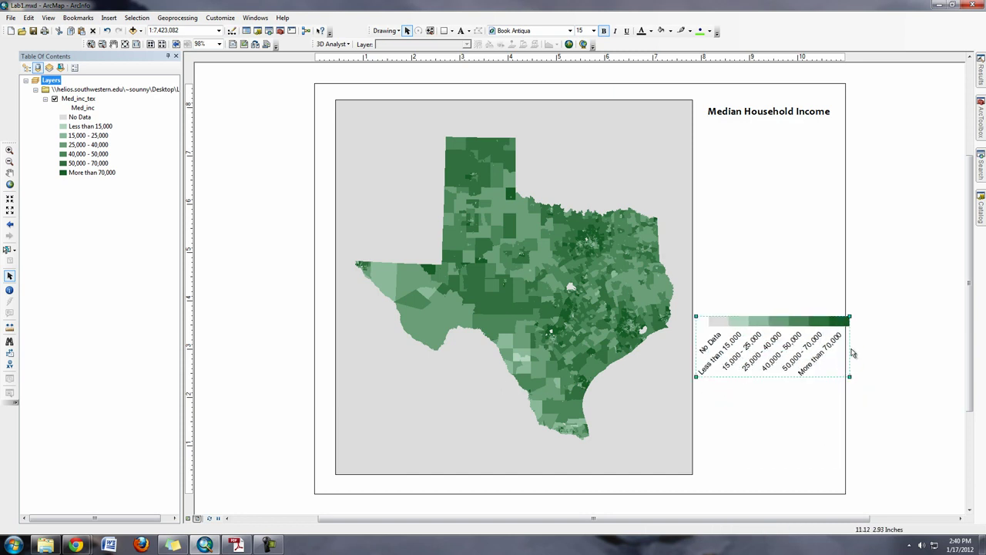
pyautogui.moveTo(742, 362); pyautogui.dragTo(701, 458)
pyautogui.moveTo(779, 437)
pyautogui.mouseDown()
pyautogui.moveTo(784, 446)
pyautogui.moveTo(781, 437)
pyautogui.mouseUp()
pyautogui.press('Escape')
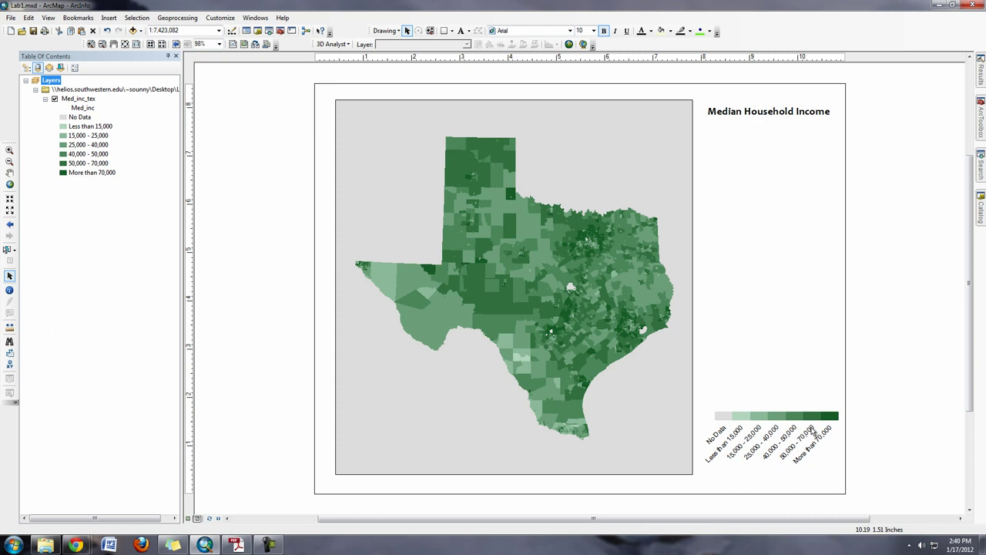
pyautogui.moveTo(785, 446); pyautogui.dragTo(787, 450)
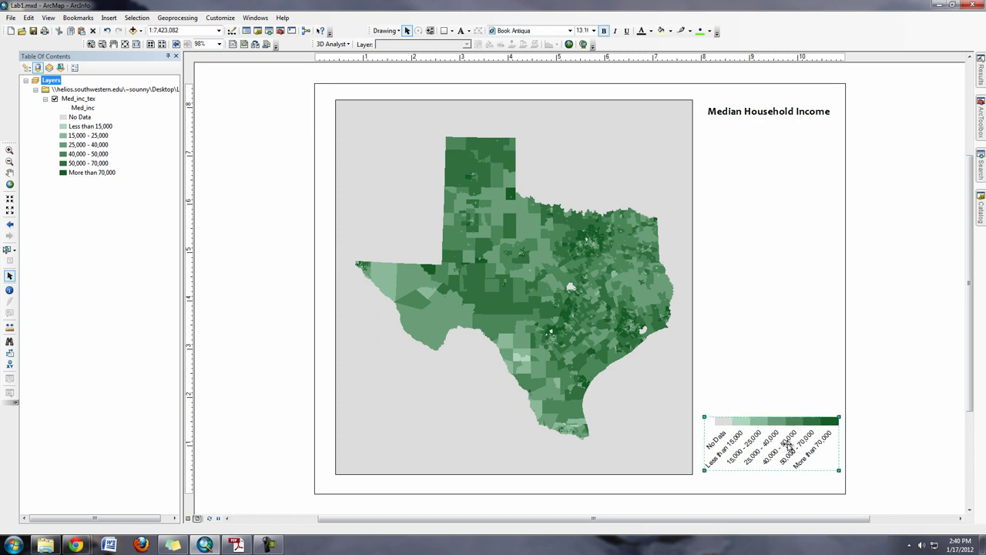
pyautogui.click(802, 365)
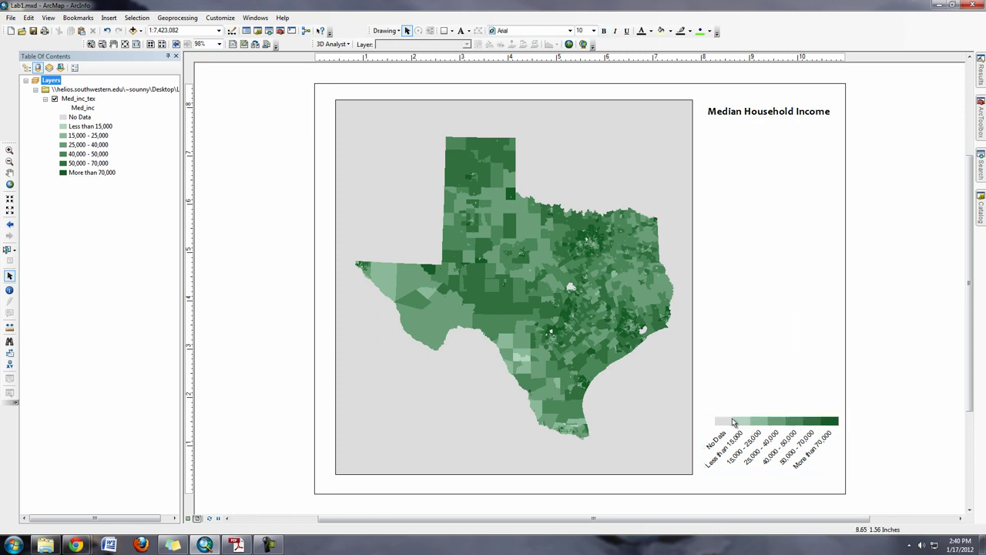
# Select the Texas map data frame and review its properties without making changes.
pyautogui.click(637, 410)
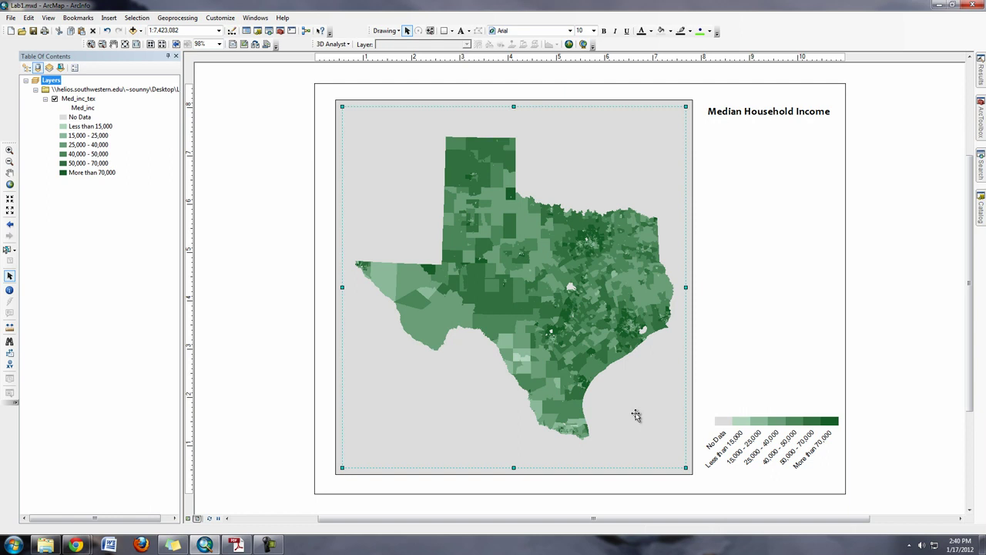
pyautogui.doubleClick(636, 416)
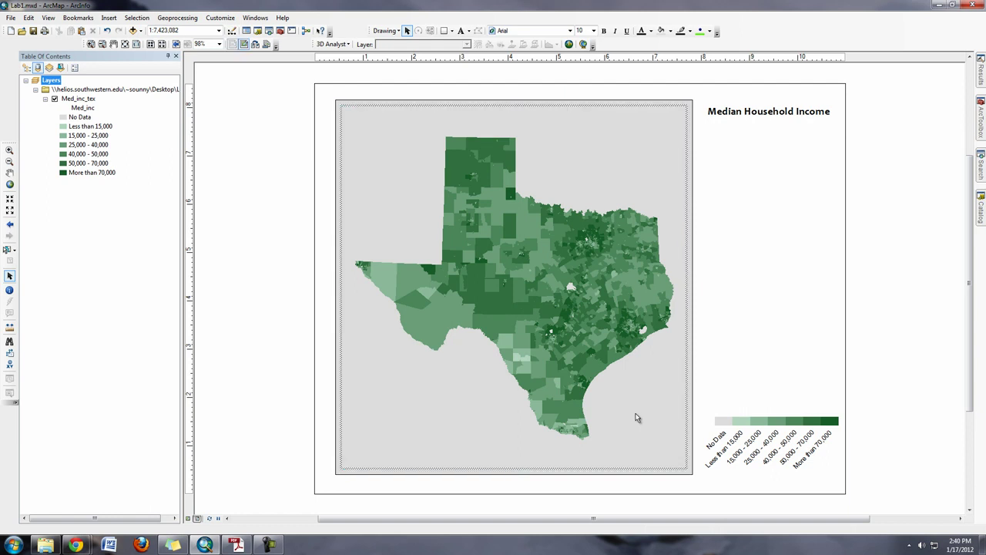
pyautogui.click(775, 315)
pyautogui.click(667, 402)
pyautogui.rightClick(667, 402)
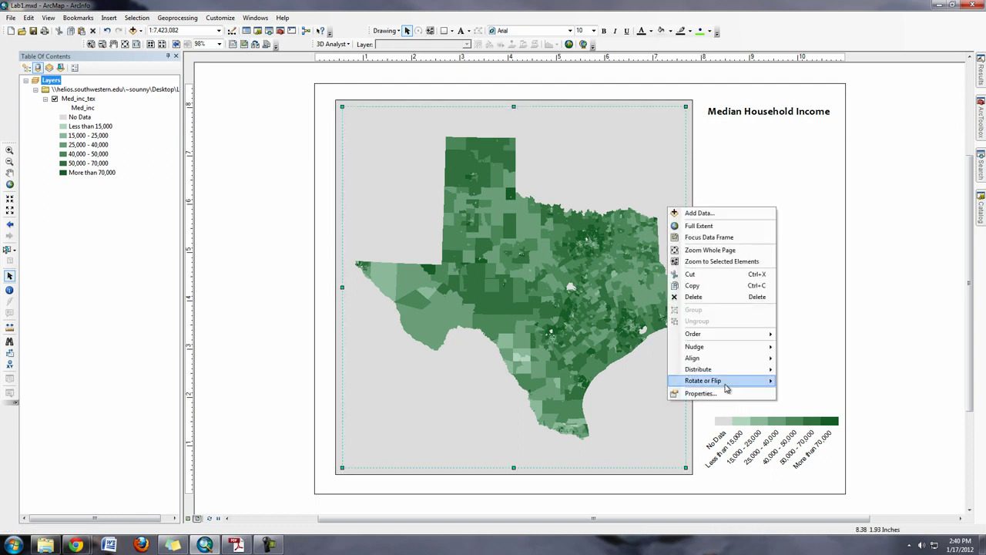
pyautogui.click(724, 393)
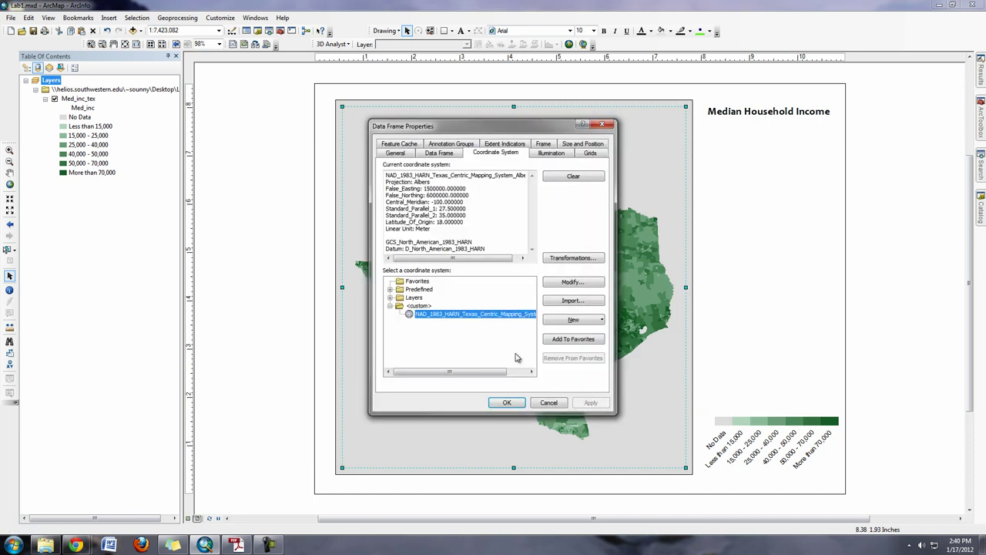
pyautogui.click(548, 403)
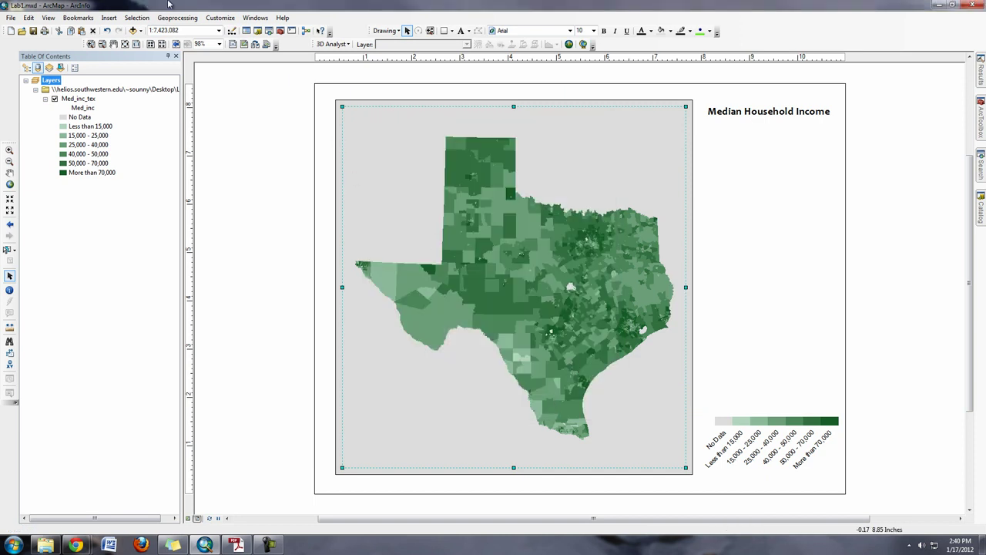
# Add a neatline to the map frame with Background set to <None>, keeping the existing border.
pyautogui.click(109, 18)
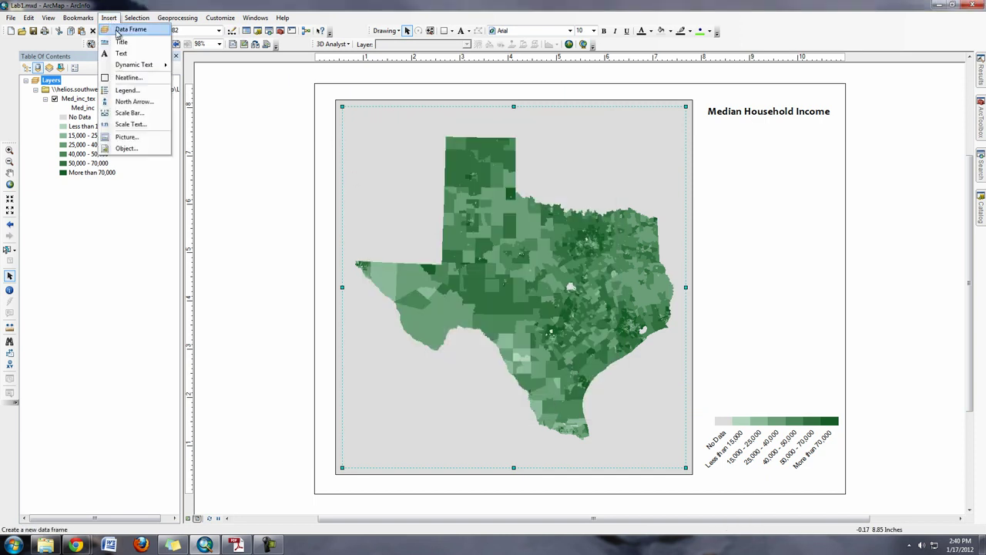
pyautogui.click(123, 82)
pyautogui.click(593, 265)
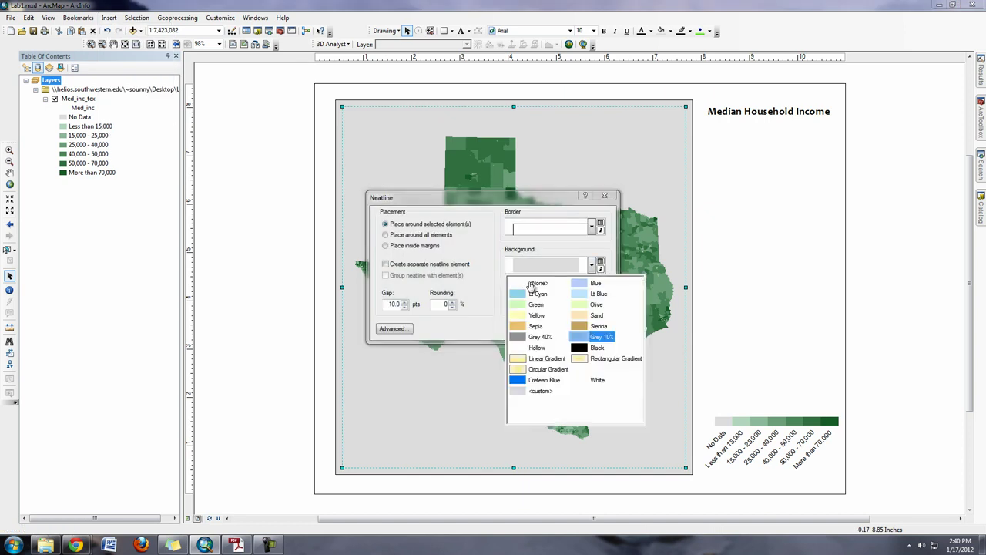
pyautogui.click(531, 284)
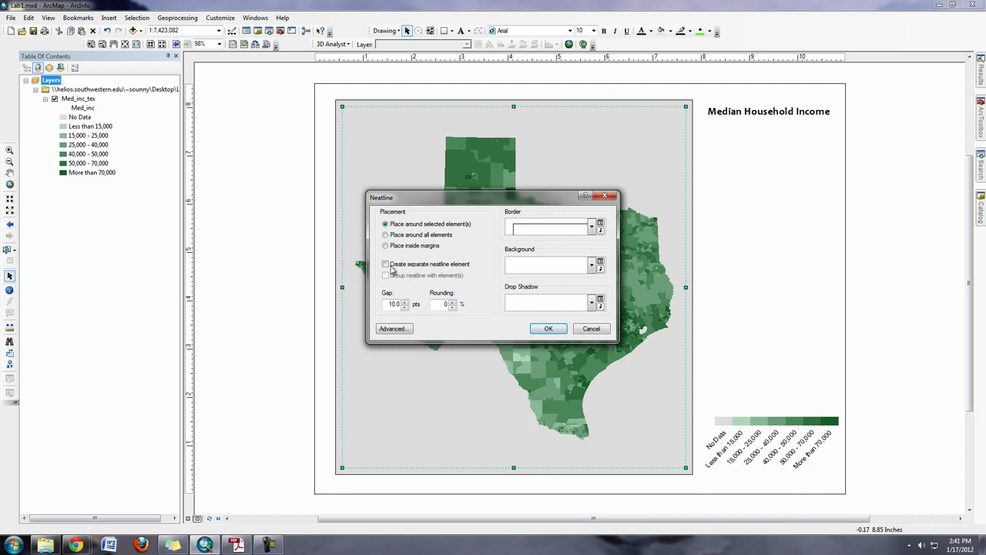
pyautogui.click(591, 224)
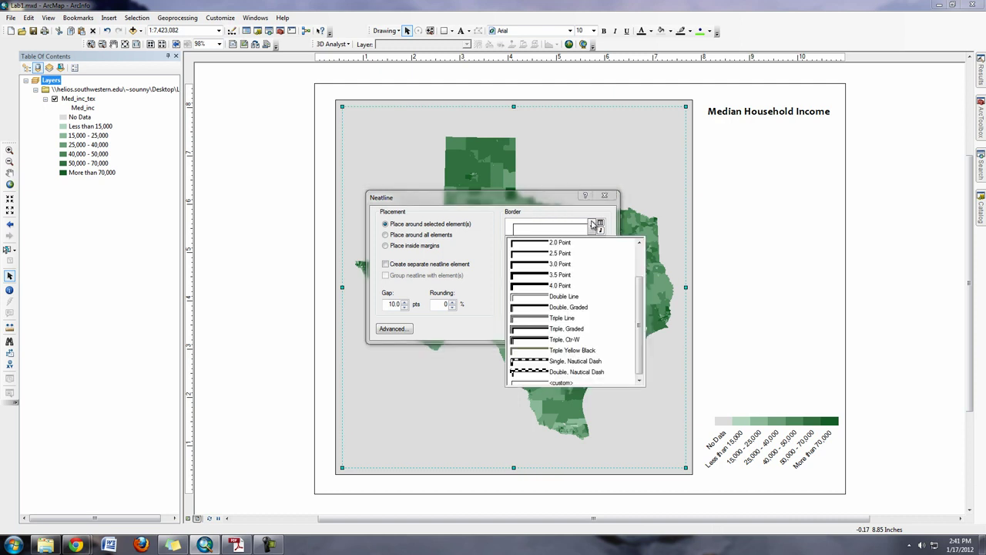
pyautogui.click(591, 224)
pyautogui.click(547, 328)
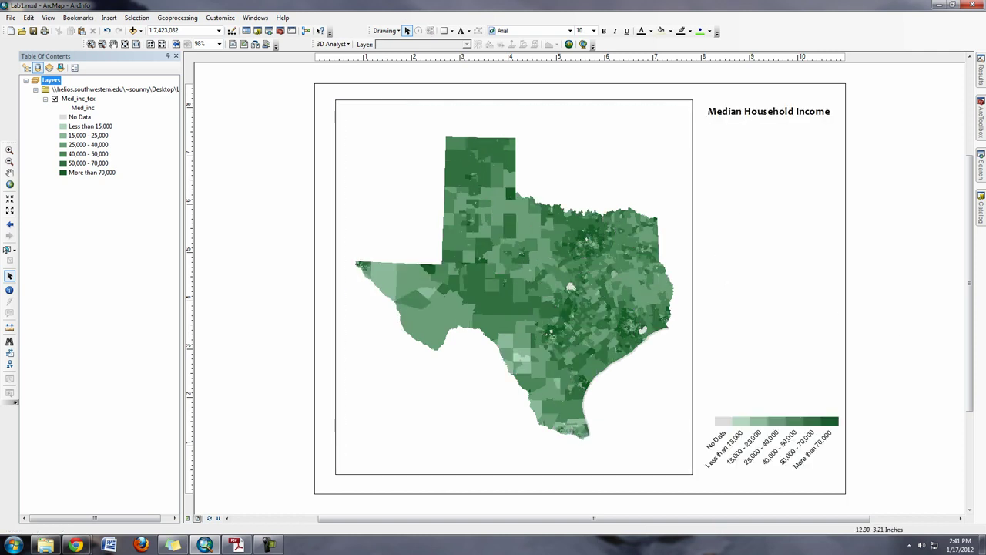
# Nudge the legend slightly higher on the page.
pyautogui.click(775, 430)
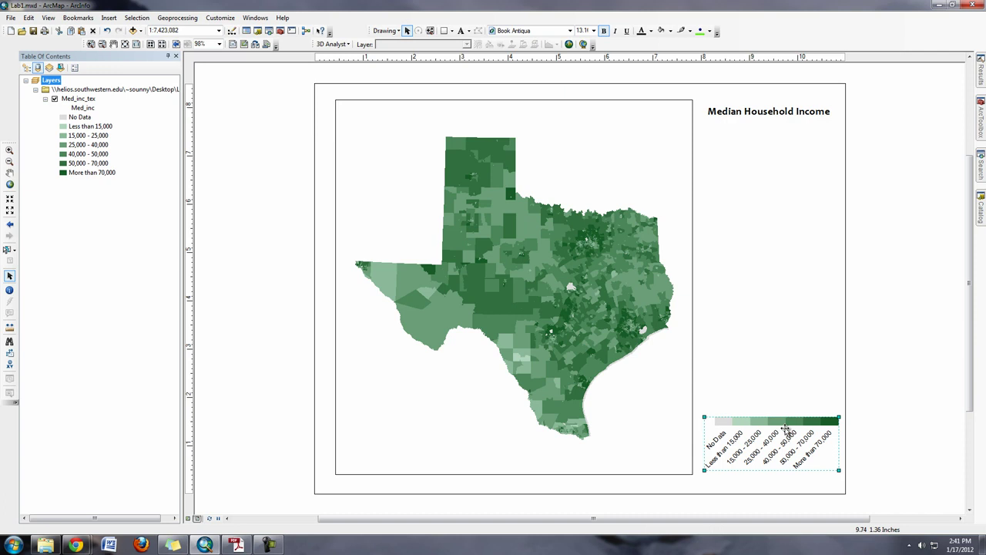
pyautogui.moveTo(774, 430); pyautogui.dragTo(778, 395)
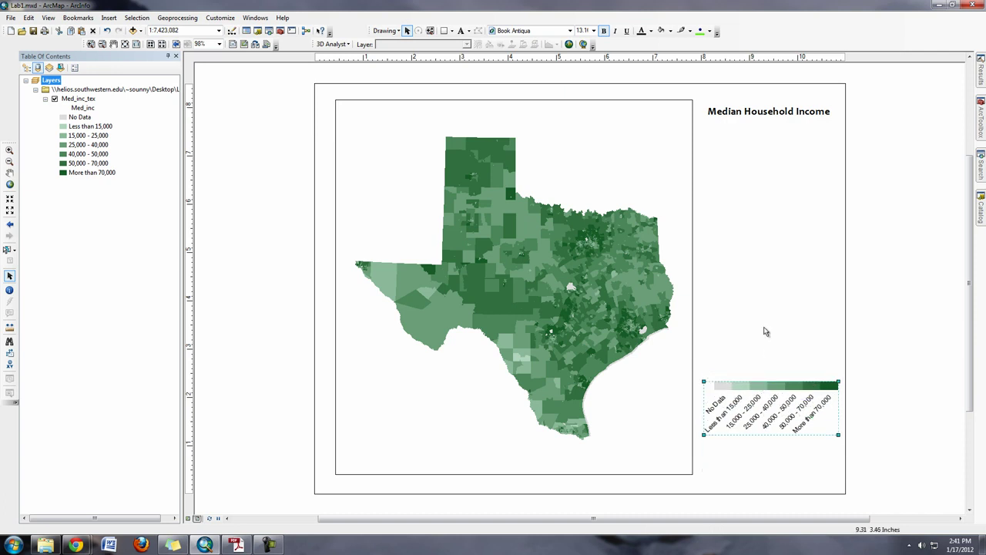
pyautogui.click(766, 330)
# Insert a text element reading 'Source: US Census 2010'.
pyautogui.click(136, 16)
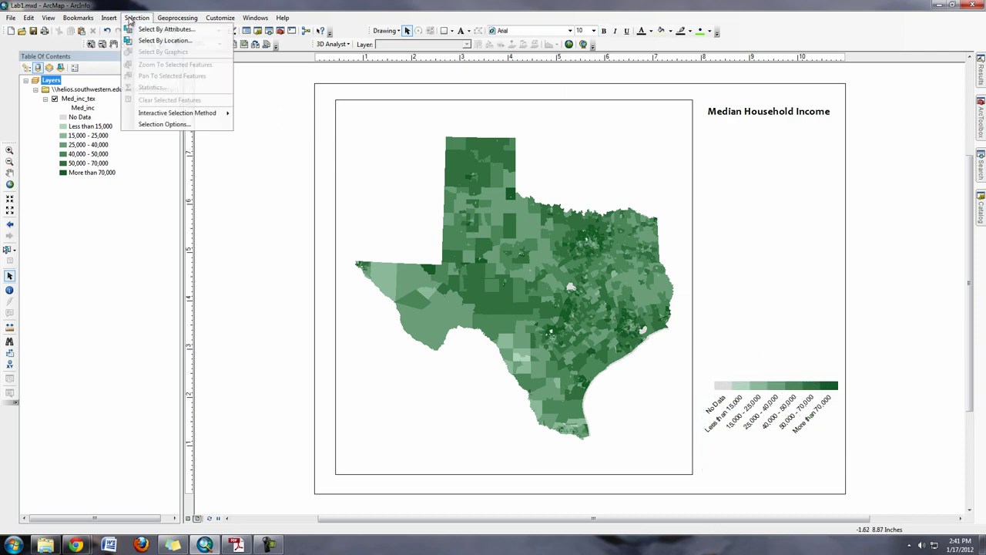
pyautogui.moveTo(109, 16)
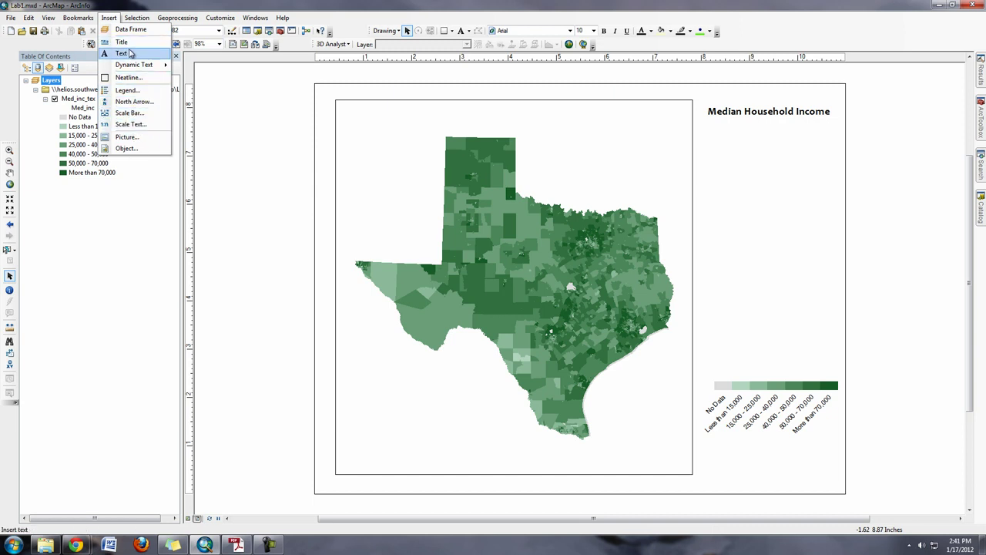
pyautogui.click(131, 53)
pyautogui.write('Source')
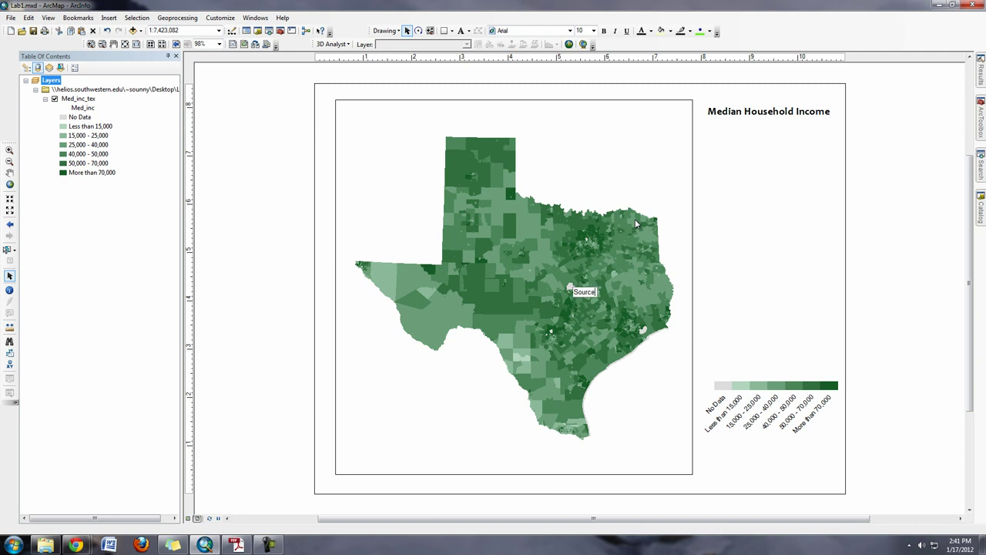
pyautogui.write(': US Census 20120')
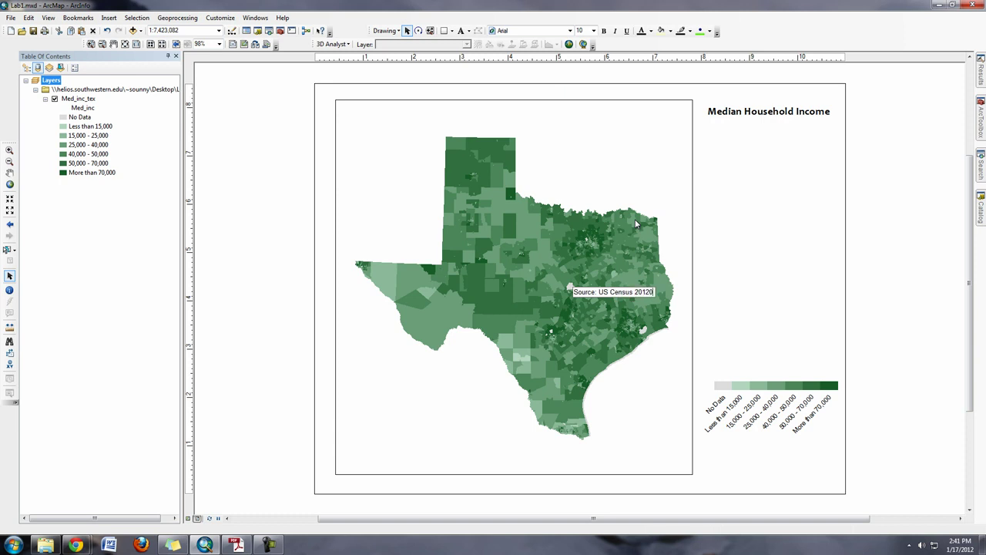
pyautogui.press('BackSpace')
pyautogui.press('BackSpace')
pyautogui.write('0')
pyautogui.press('Return')
pyautogui.click(593, 294)
pyautogui.click(593, 294)
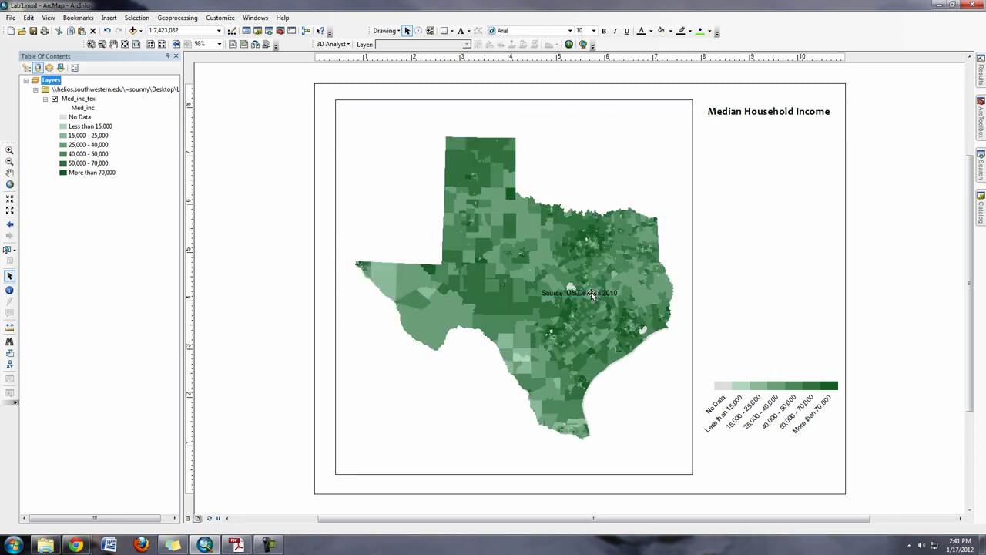
# Drag the source text to the page's lower right, leaving the legend just above it.
pyautogui.moveTo(592, 295); pyautogui.dragTo(807, 471)
pyautogui.moveTo(810, 382); pyautogui.dragTo(812, 333)
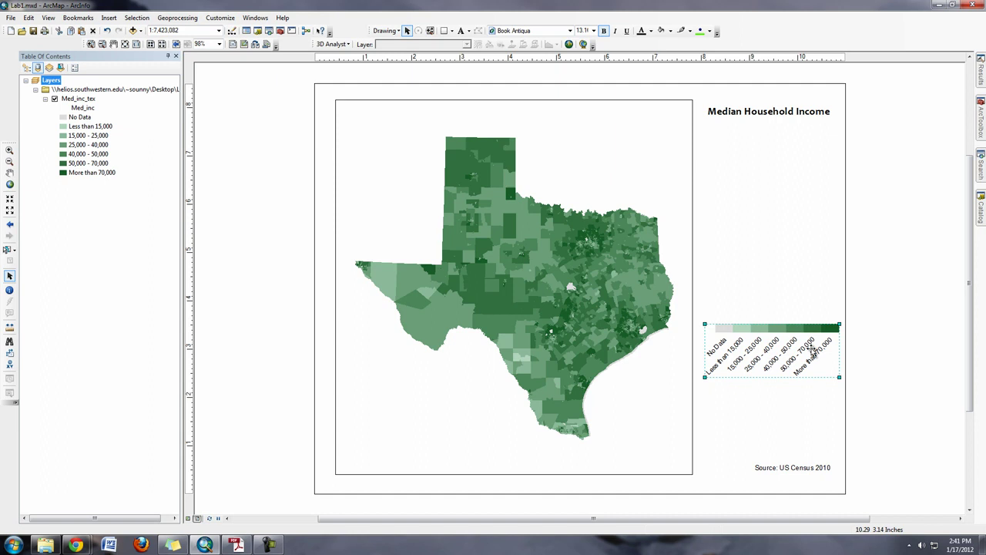
pyautogui.click(806, 433)
pyautogui.click(801, 344)
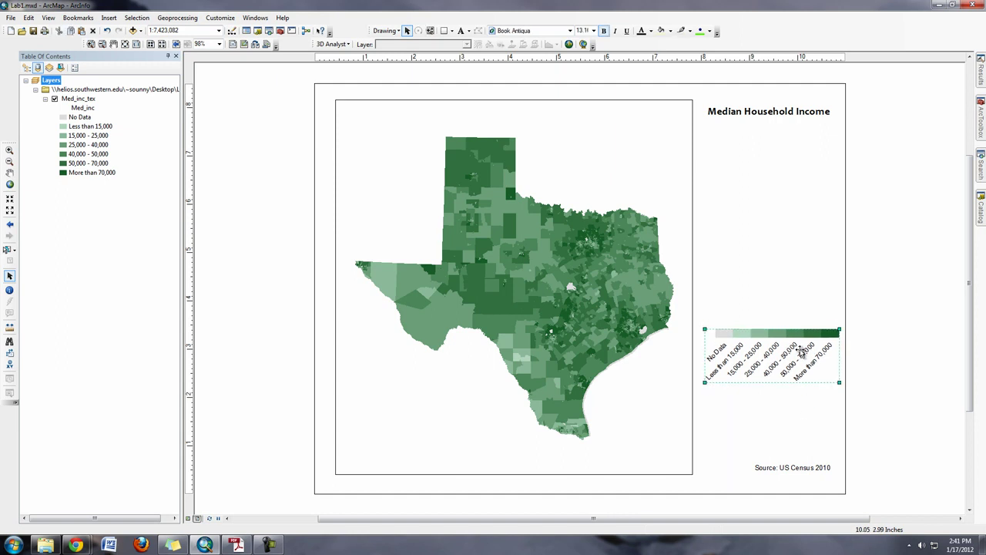
pyautogui.hotkey('ctrl', 'z')
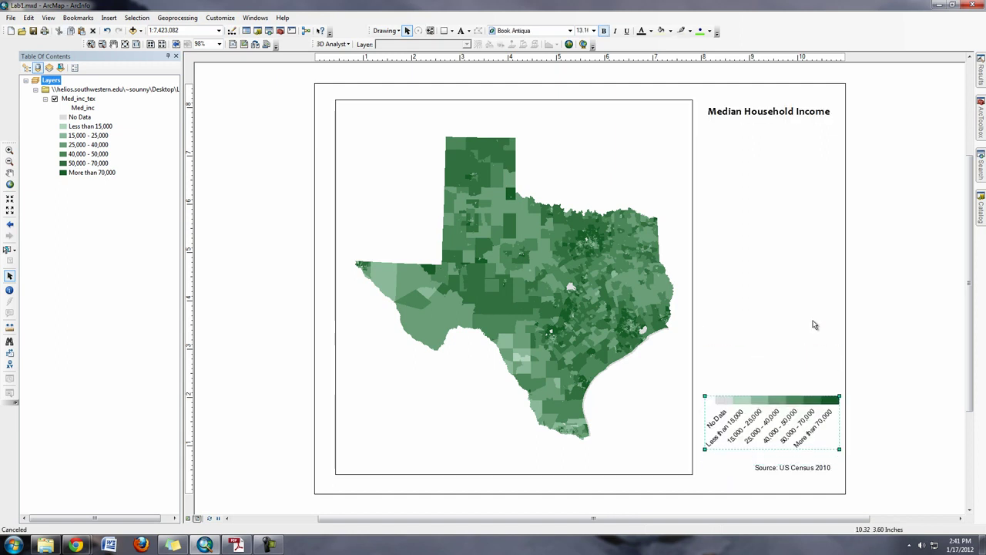
pyautogui.click(816, 279)
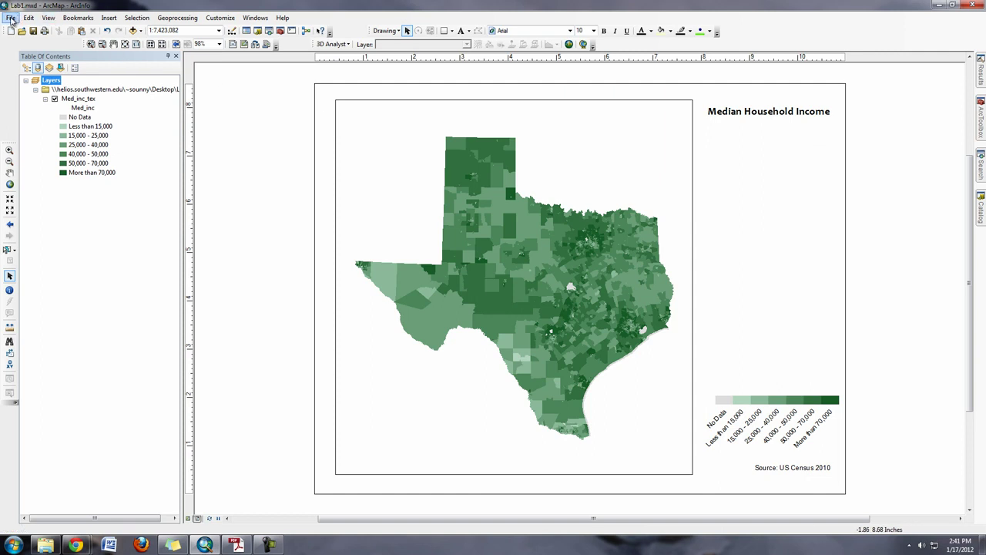
# Insert a Scale Line 1 scale bar and drag it to the map frame's lower left.
pyautogui.click(136, 17)
pyautogui.moveTo(109, 17)
pyautogui.click(128, 113)
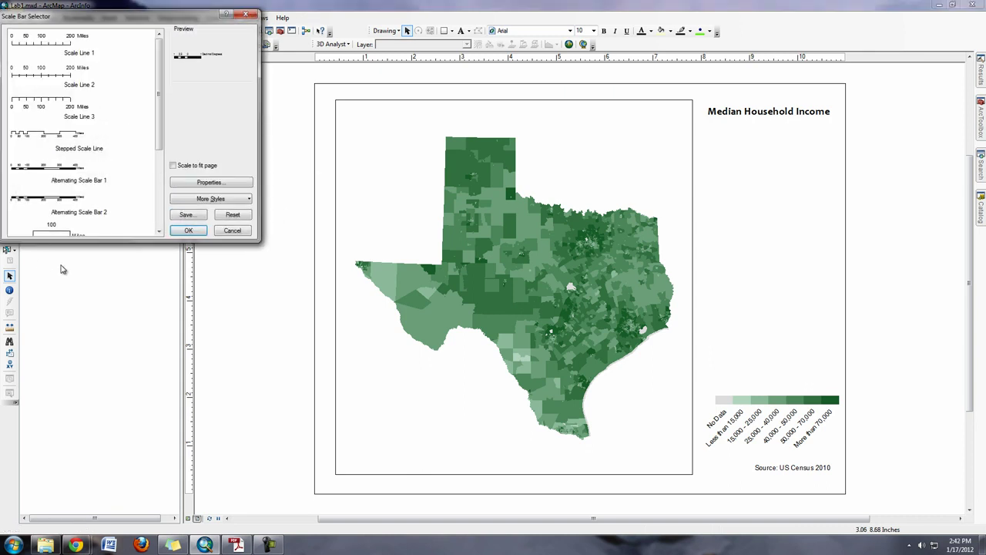
pyautogui.click(58, 41)
pyautogui.scroll(-3, 56, 89)
pyautogui.scroll(5, 67, 225)
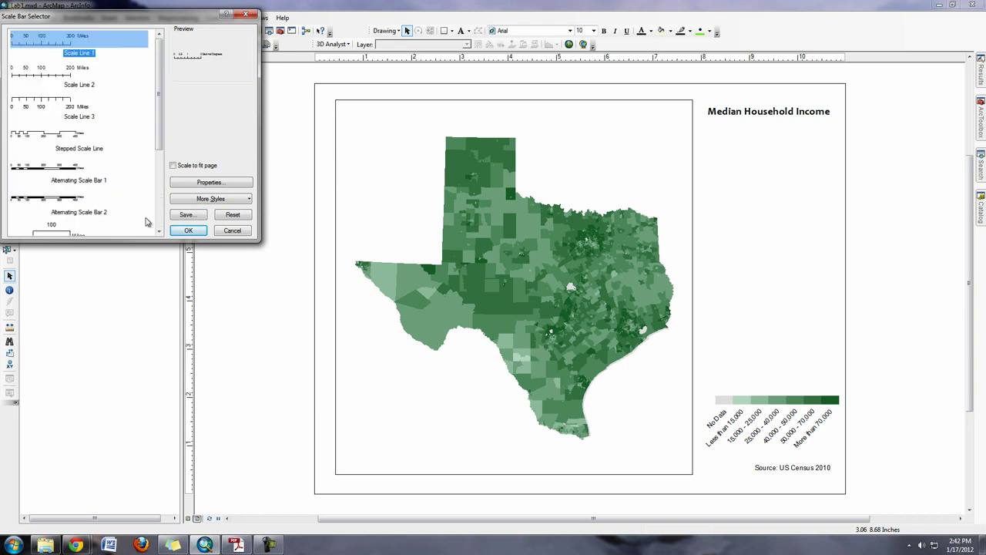
pyautogui.click(190, 230)
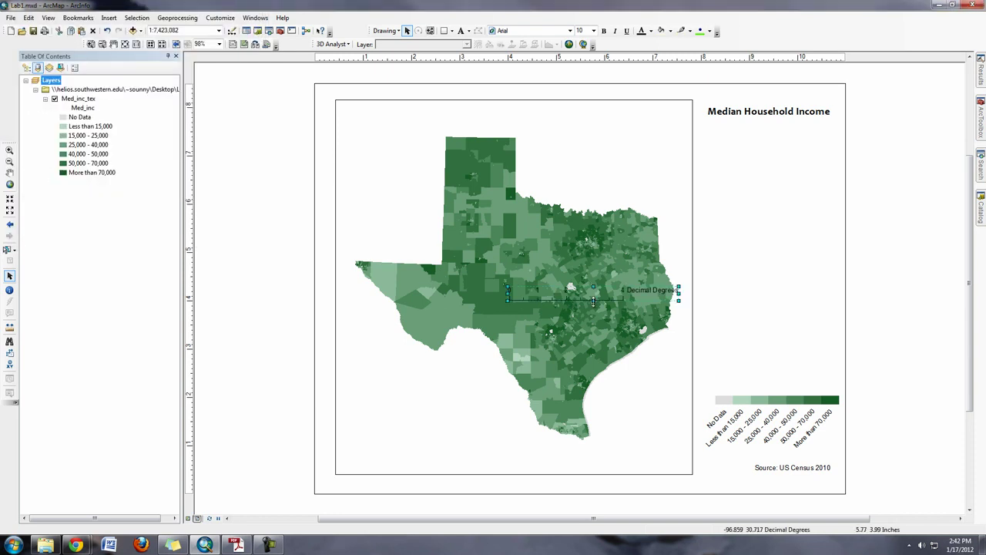
pyautogui.moveTo(616, 301); pyautogui.dragTo(457, 464)
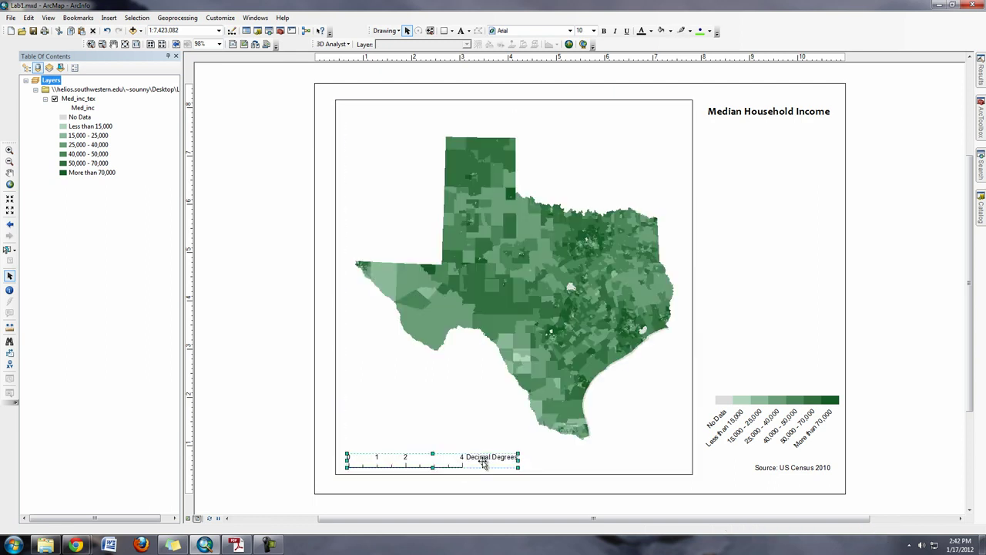
pyautogui.doubleClick(474, 461)
# Set the scale bar's division units to Miles and stretch it to read 0–400 Miles.
pyautogui.click(496, 290)
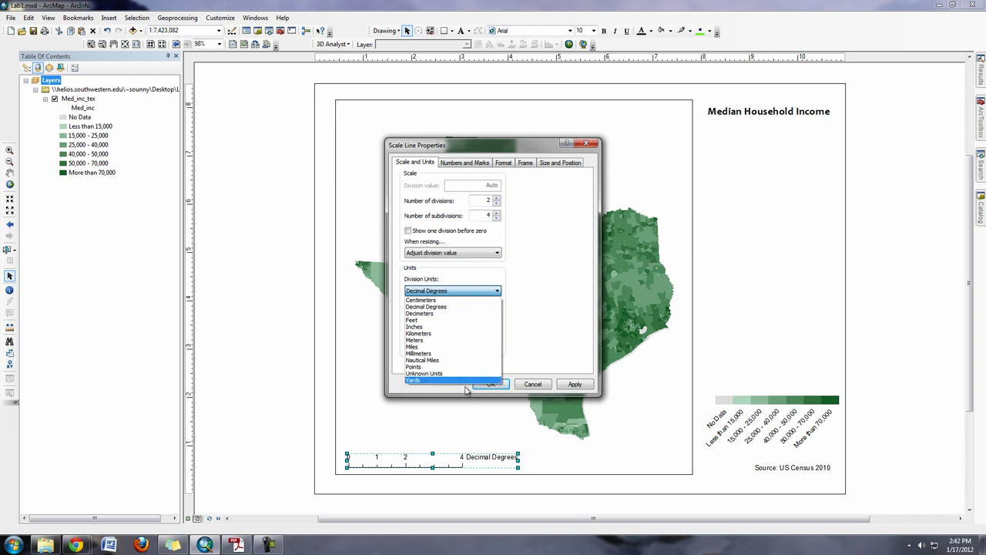
pyautogui.click(473, 347)
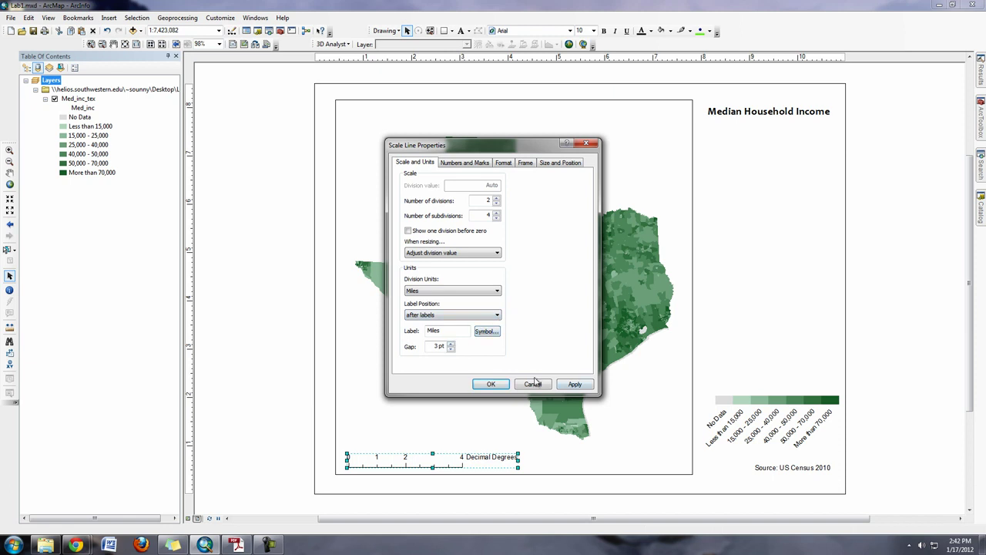
pyautogui.click(582, 387)
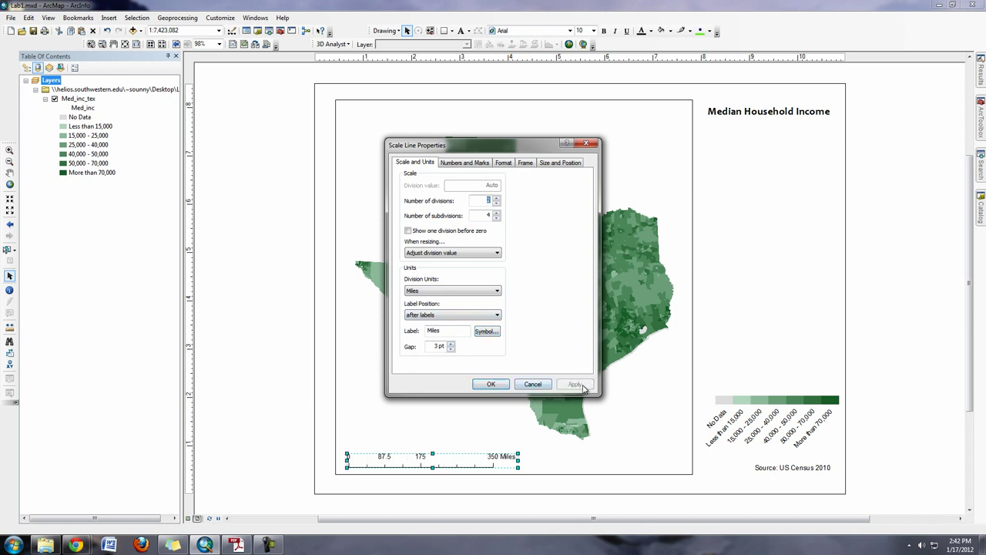
pyautogui.click(491, 385)
pyautogui.moveTo(518, 466); pyautogui.dragTo(538, 464)
pyautogui.click(561, 454)
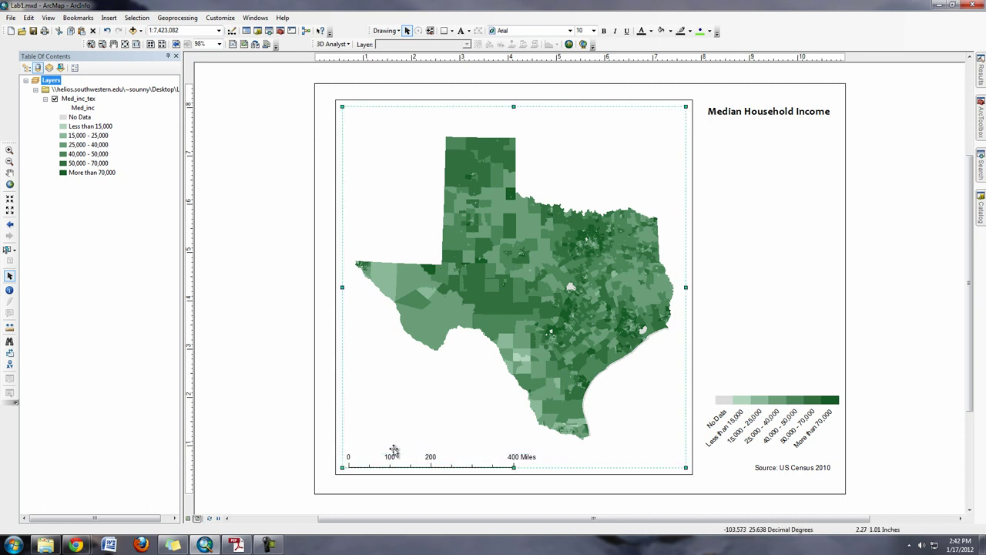
pyautogui.click(778, 308)
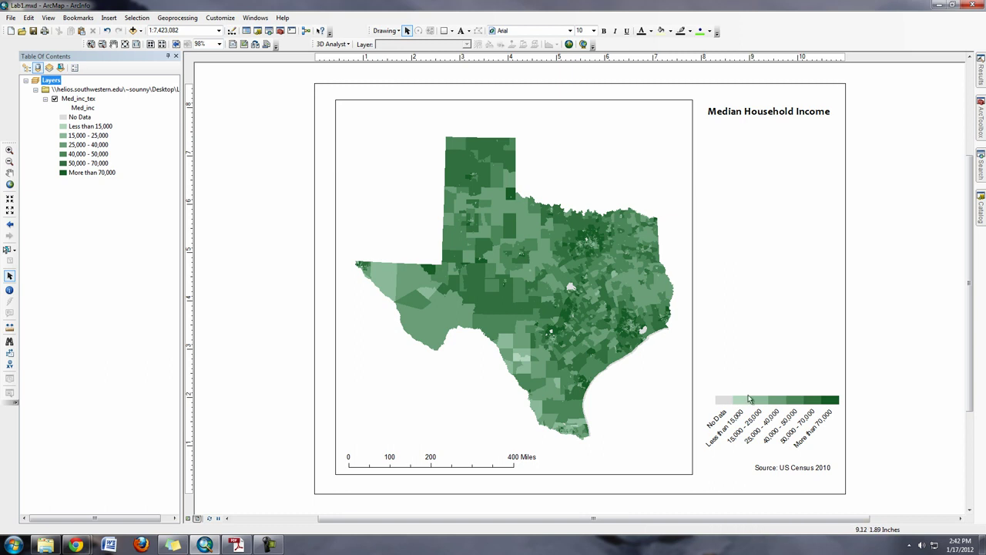
# Insert the ESRI North 55 north arrow and drag it to the map frame's lower right.
pyautogui.click(11, 18)
pyautogui.click(108, 18)
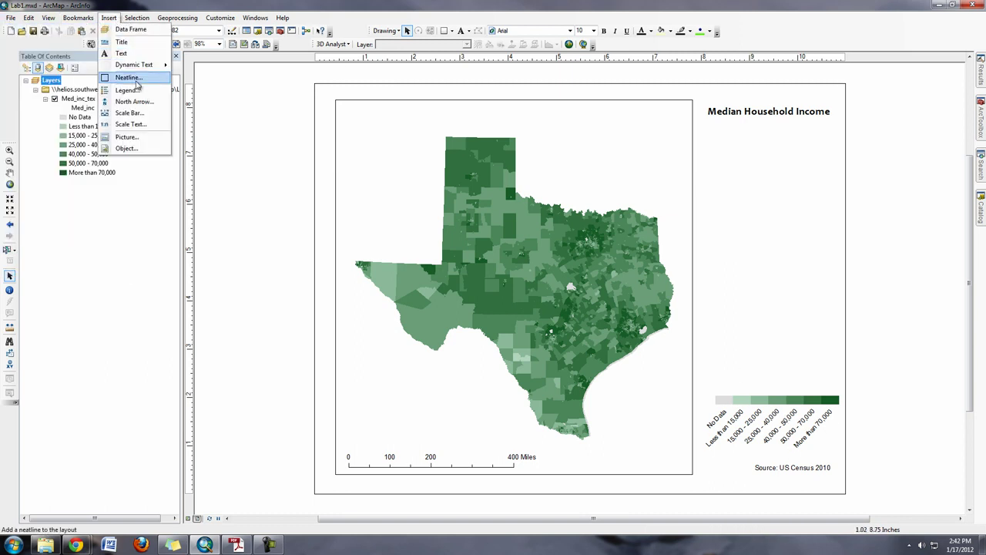
pyautogui.click(134, 101)
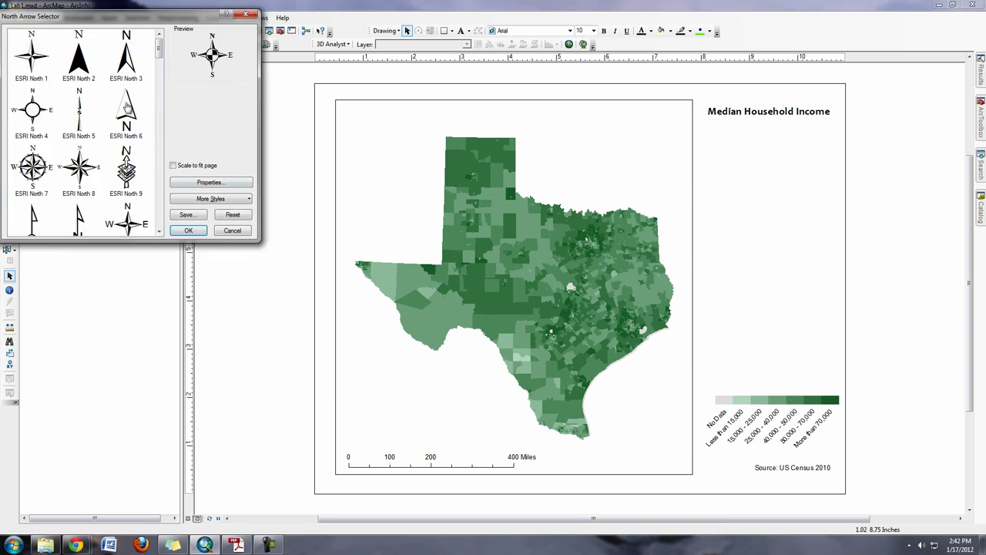
pyautogui.scroll(-1, 125, 106)
pyautogui.scroll(-10, 126, 106)
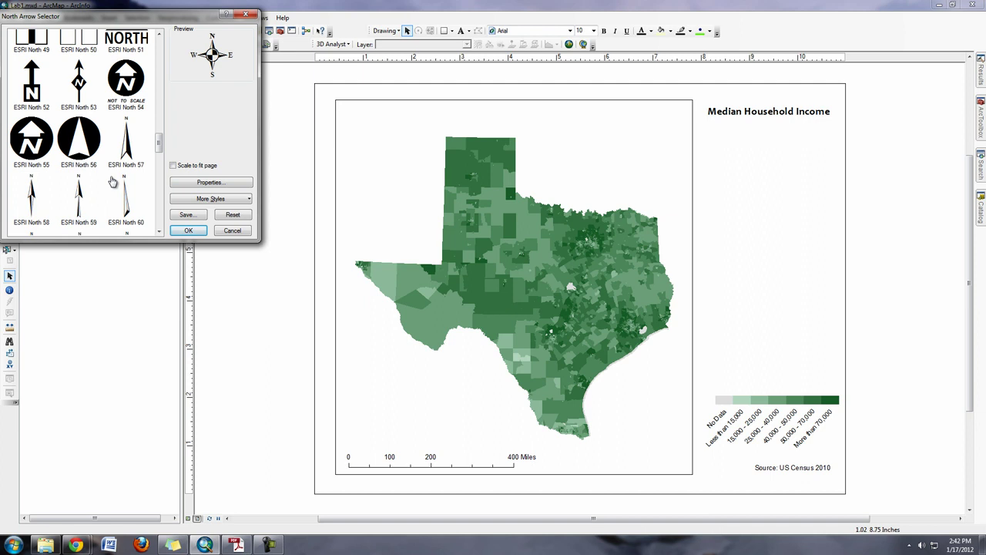
pyautogui.click(31, 140)
pyautogui.click(188, 230)
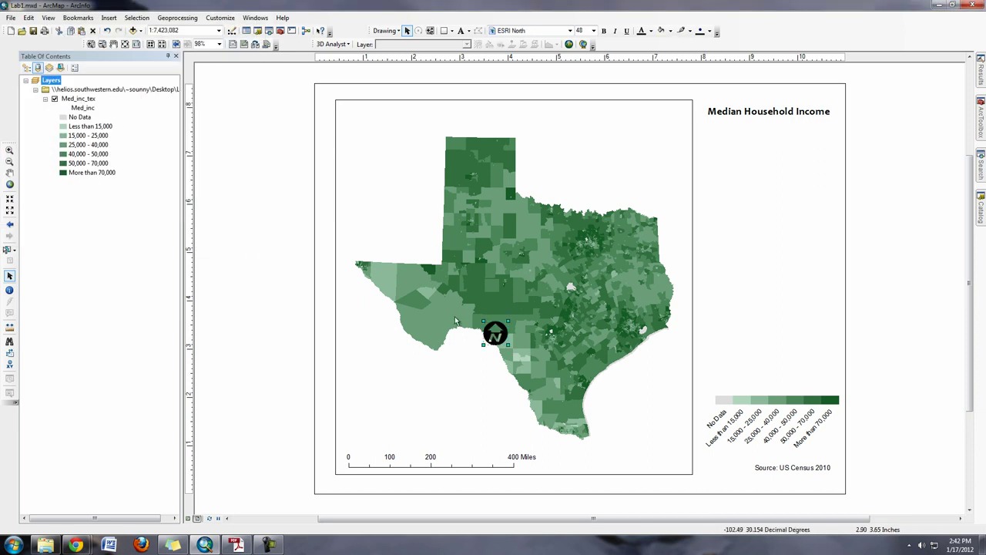
pyautogui.moveTo(491, 337); pyautogui.dragTo(671, 456)
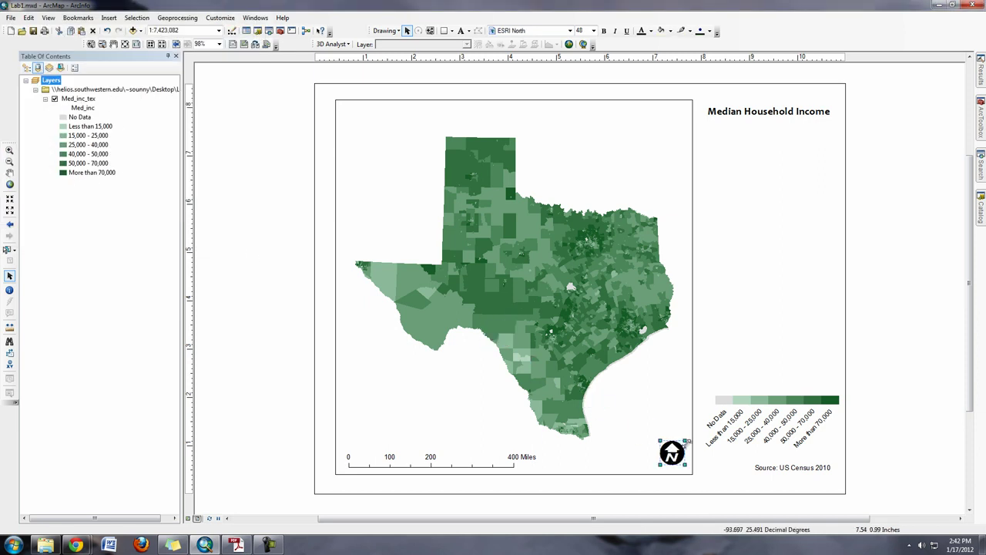
# Move the source text into the frame's lower right, the legend to the top, the title to upper left.
pyautogui.click(790, 477)
pyautogui.moveTo(808, 469); pyautogui.dragTo(621, 461)
pyautogui.moveTo(805, 416); pyautogui.dragTo(650, 131)
pyautogui.click(765, 189)
pyautogui.click(816, 115)
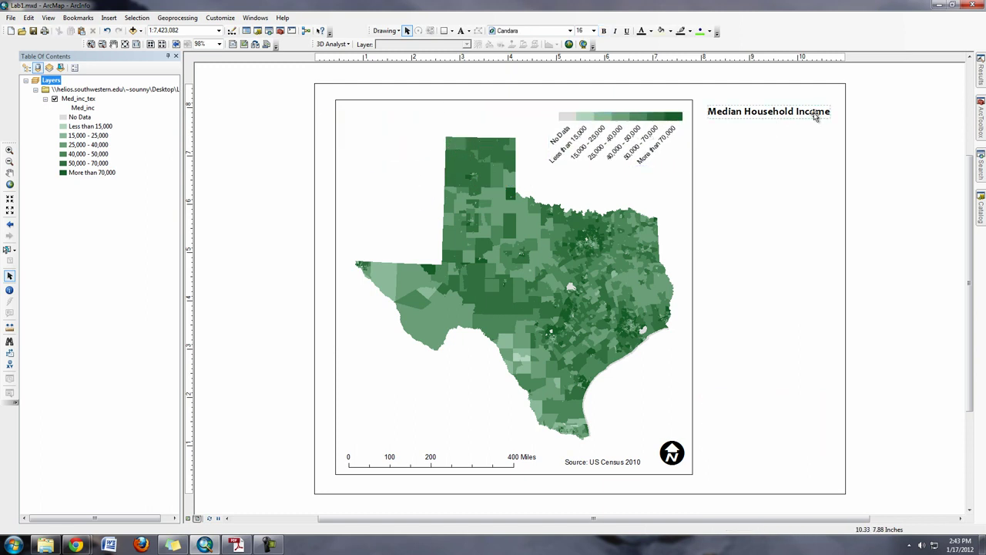
pyautogui.moveTo(817, 116); pyautogui.dragTo(452, 118)
pyautogui.click(863, 205)
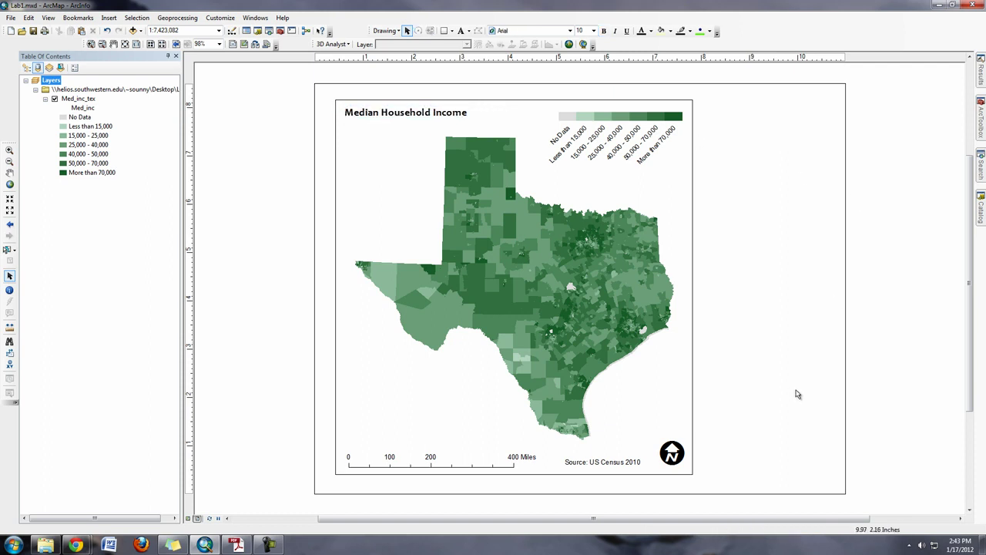
pyautogui.click(11, 17)
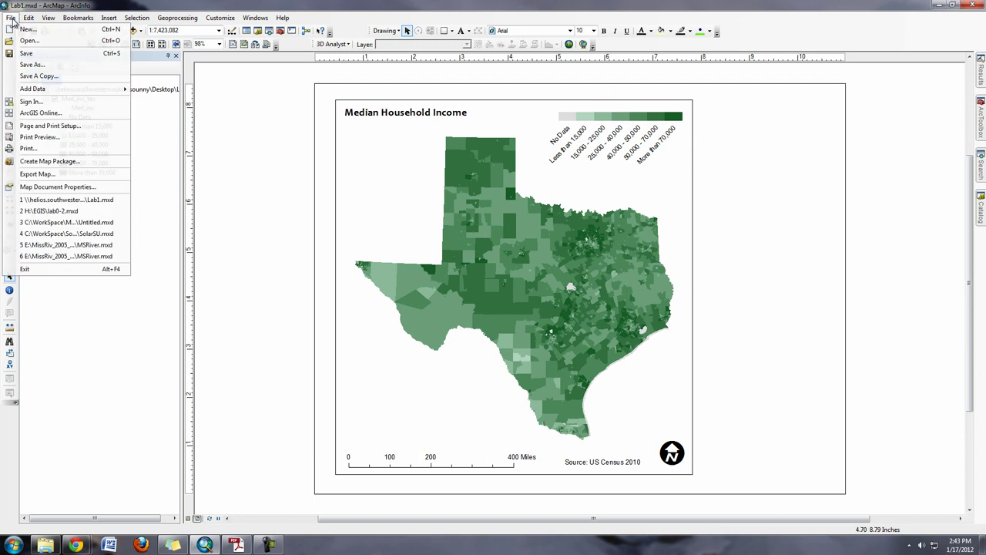
# In Page and Print Setup, set the page width to 8.5 inches for an 8.5 × 8.5 page.
pyautogui.click(46, 126)
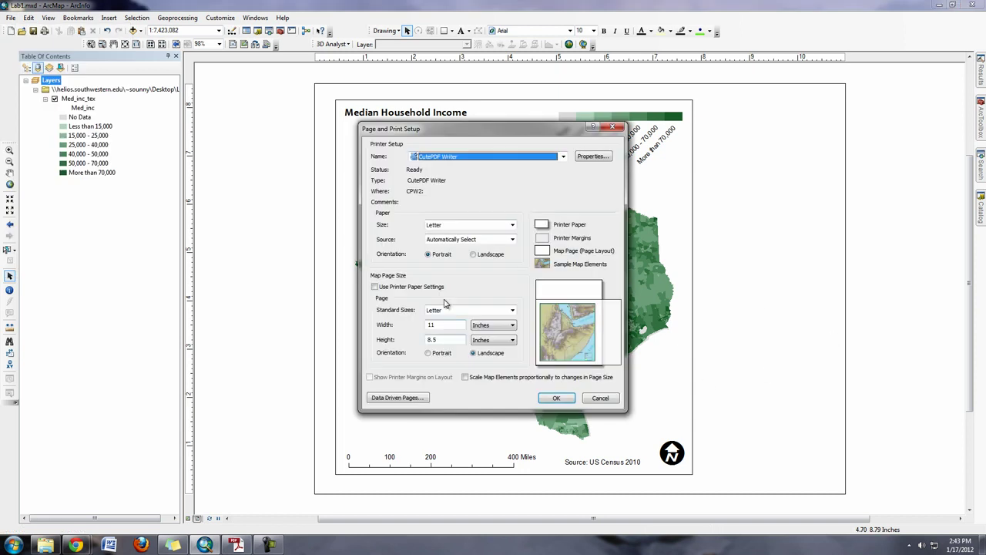
pyautogui.moveTo(495, 128); pyautogui.dragTo(861, 115)
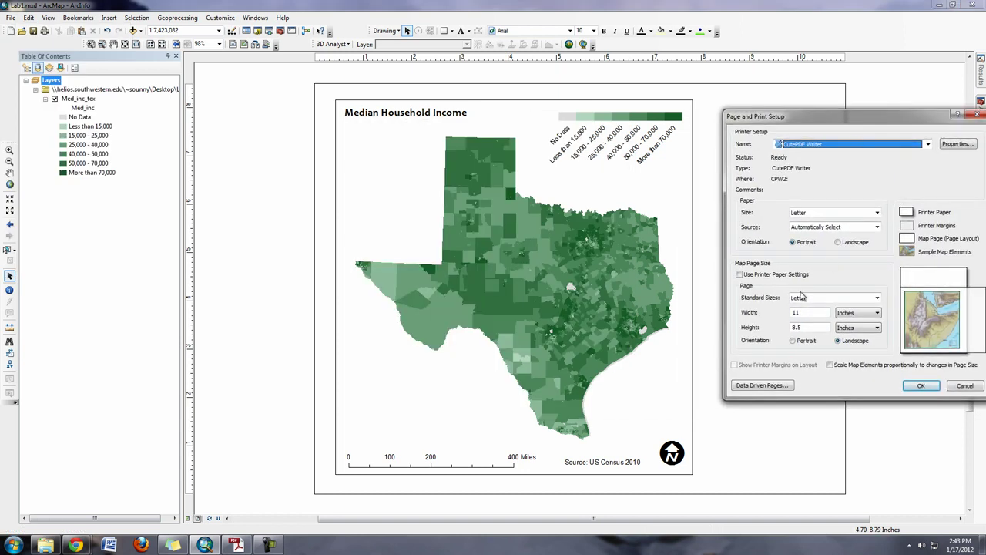
pyautogui.click(812, 313)
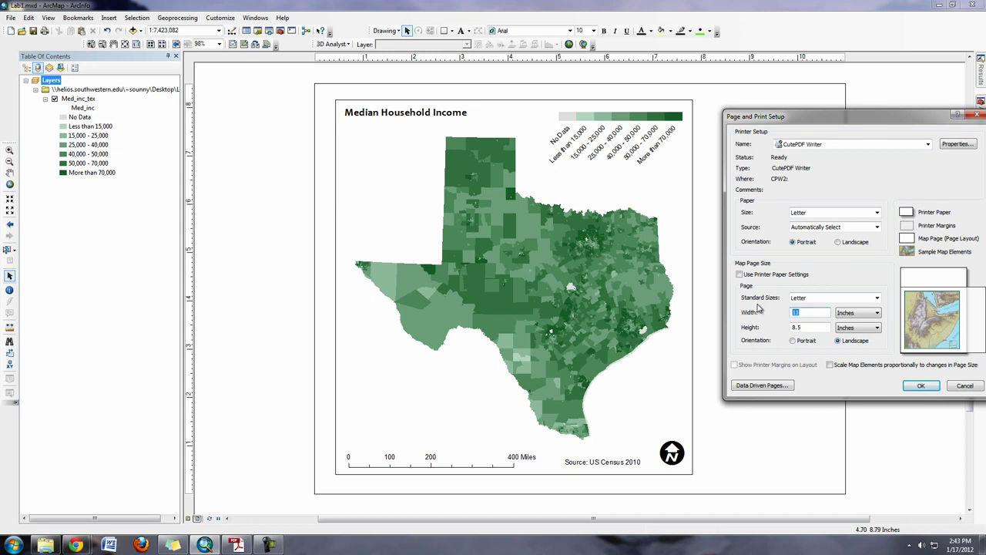
pyautogui.write('8.5')
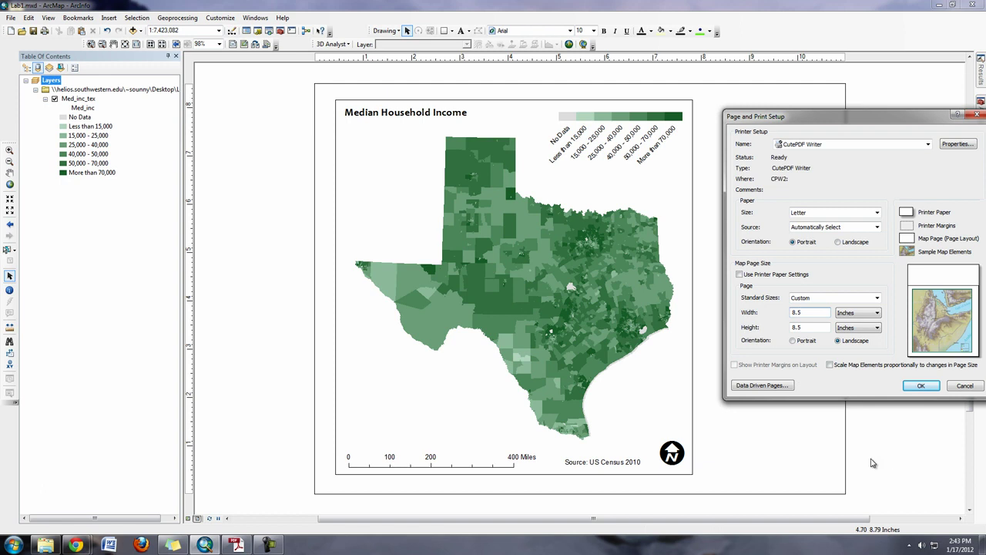
pyautogui.click(920, 385)
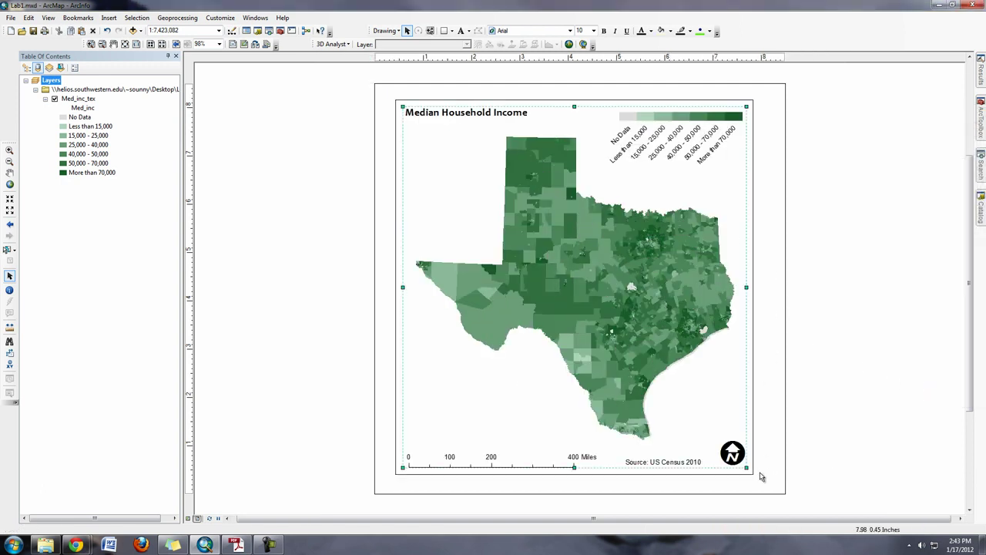
# Enlarge the map frame to the square page and nudge the scale bar, source, north arrow, legend and title.
pyautogui.moveTo(744, 468); pyautogui.dragTo(763, 478)
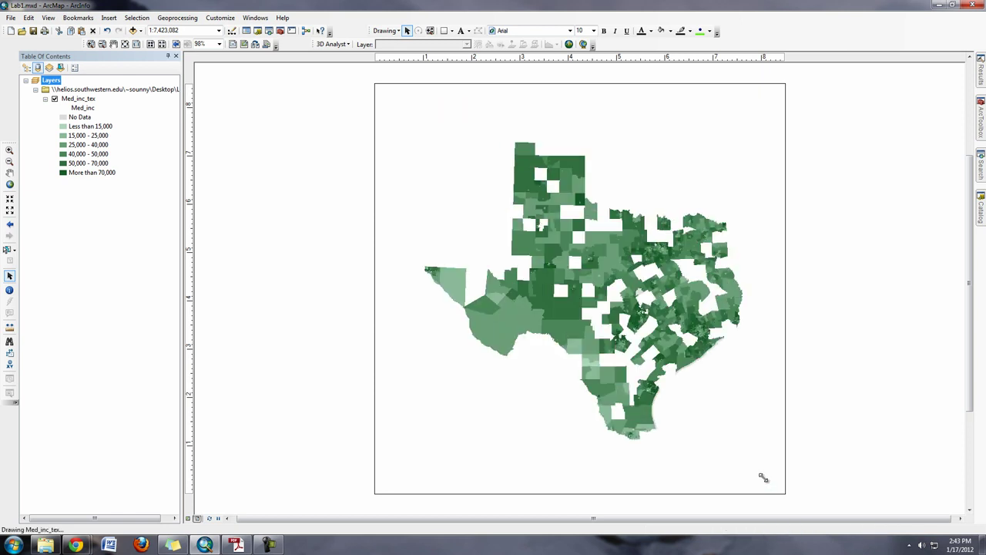
pyautogui.click(705, 133)
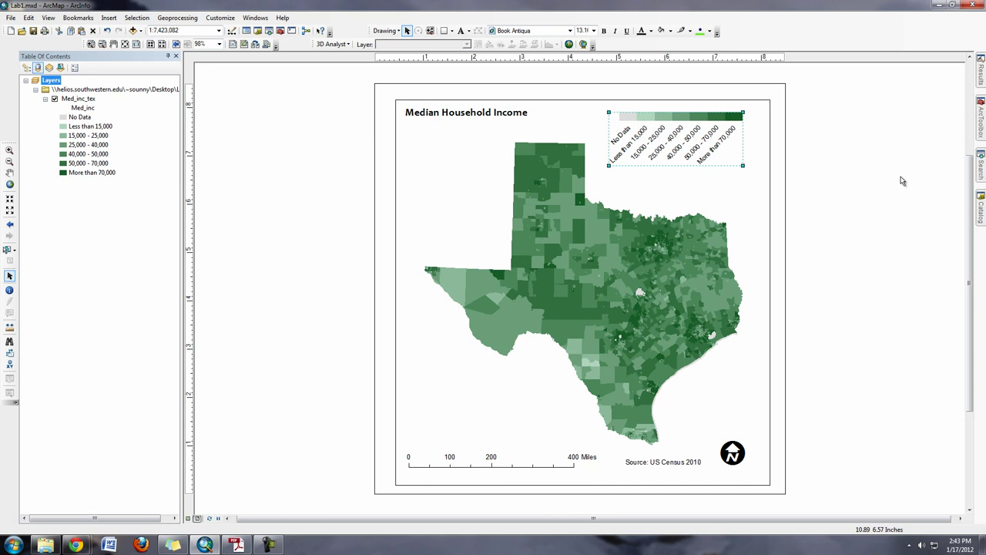
pyautogui.moveTo(570, 462); pyautogui.dragTo(576, 472)
pyautogui.click(681, 462)
pyautogui.moveTo(681, 461); pyautogui.dragTo(681, 472)
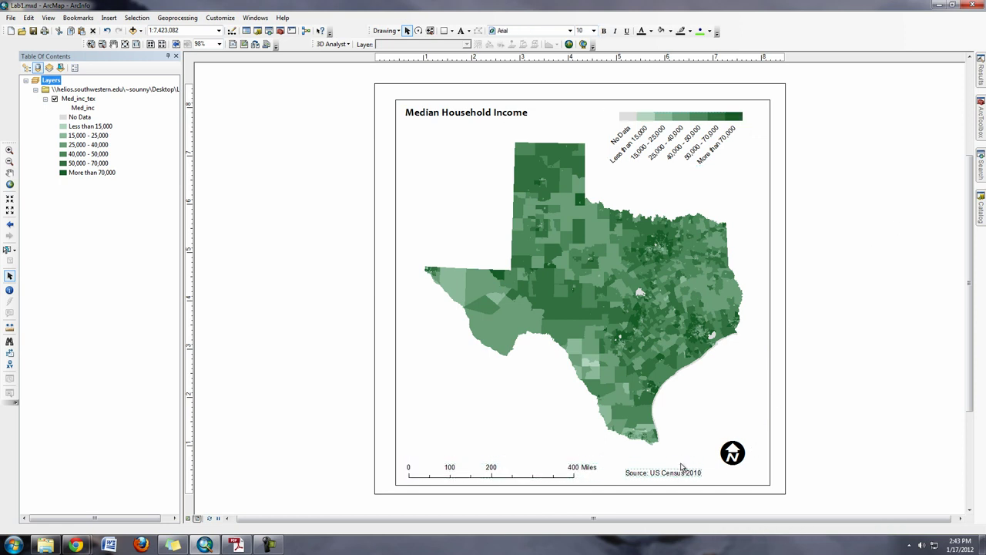
pyautogui.moveTo(732, 454); pyautogui.dragTo(748, 465)
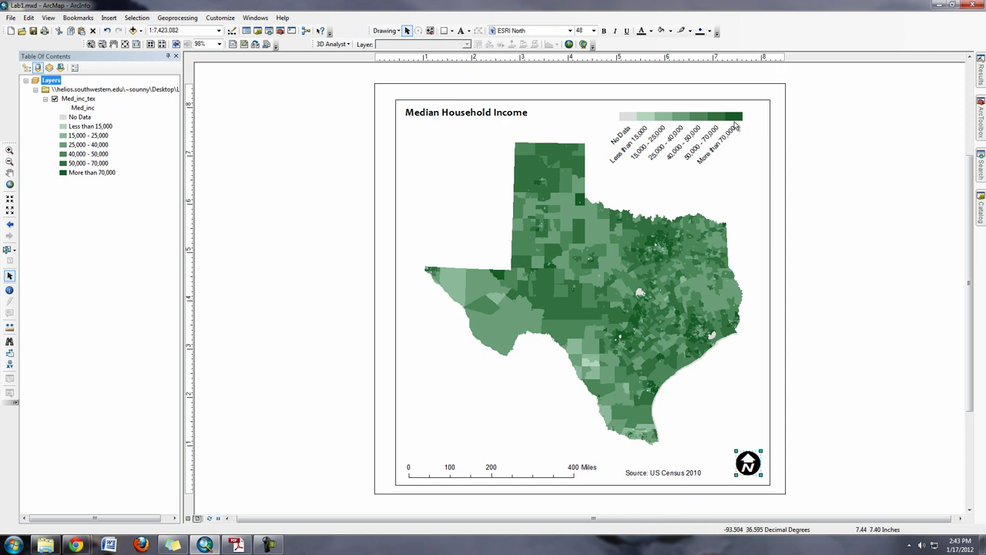
pyautogui.moveTo(695, 117); pyautogui.dragTo(711, 117)
pyautogui.click(469, 105)
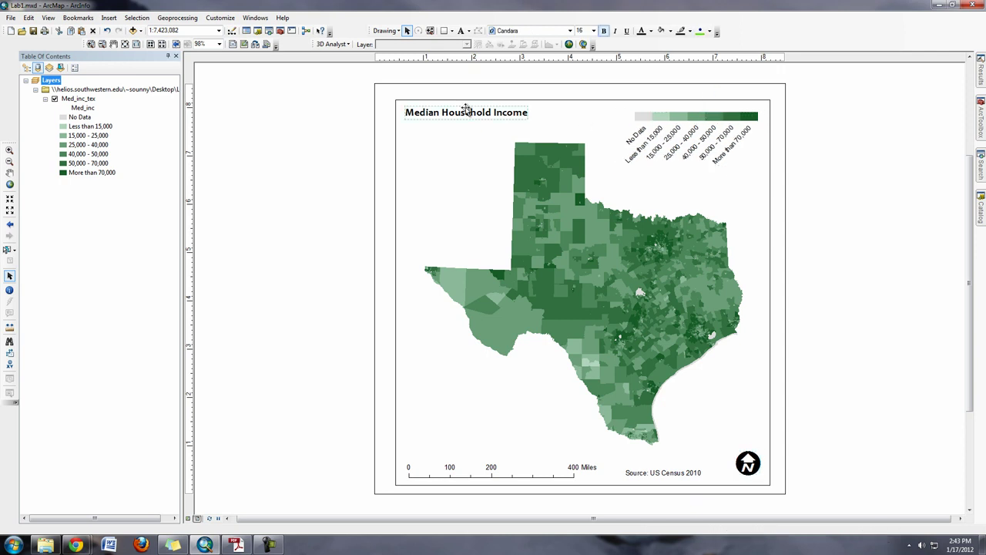
pyautogui.moveTo(469, 106); pyautogui.dragTo(470, 111)
pyautogui.click(838, 154)
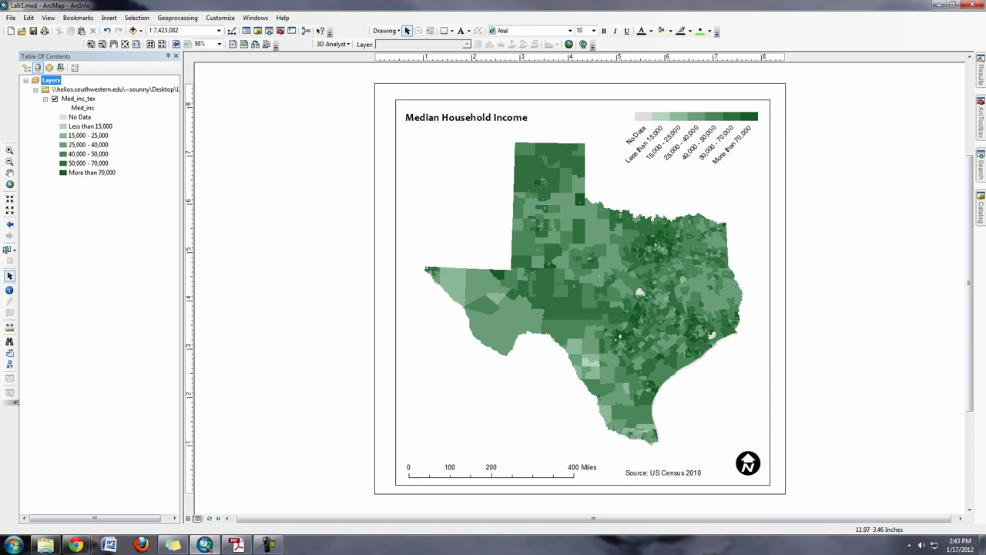
# Save the map document from the File menu.
pyautogui.click(10, 18)
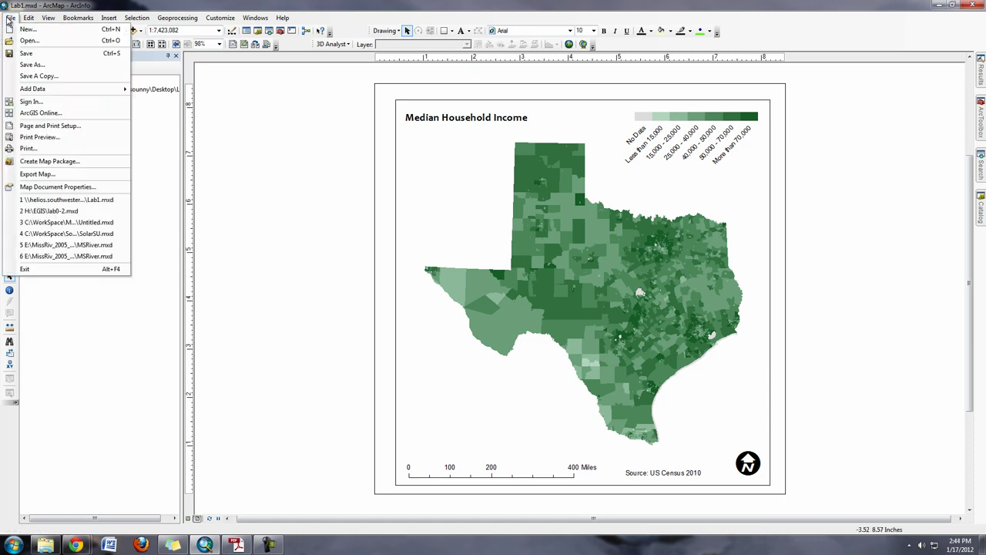
pyautogui.click(50, 54)
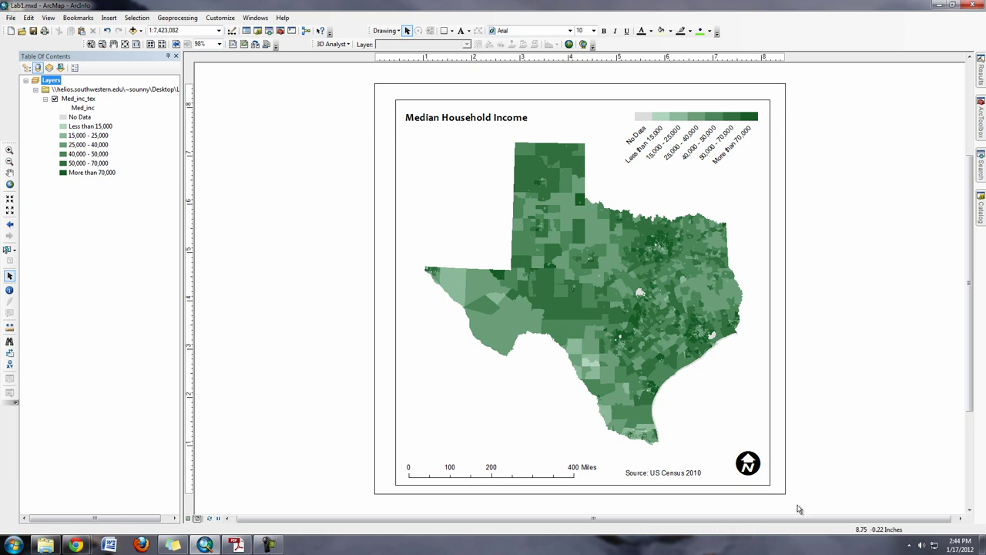
# Use Export Map to save Lab1.pdf into the Lab1 folder at 300 dpi.
pyautogui.click(11, 17)
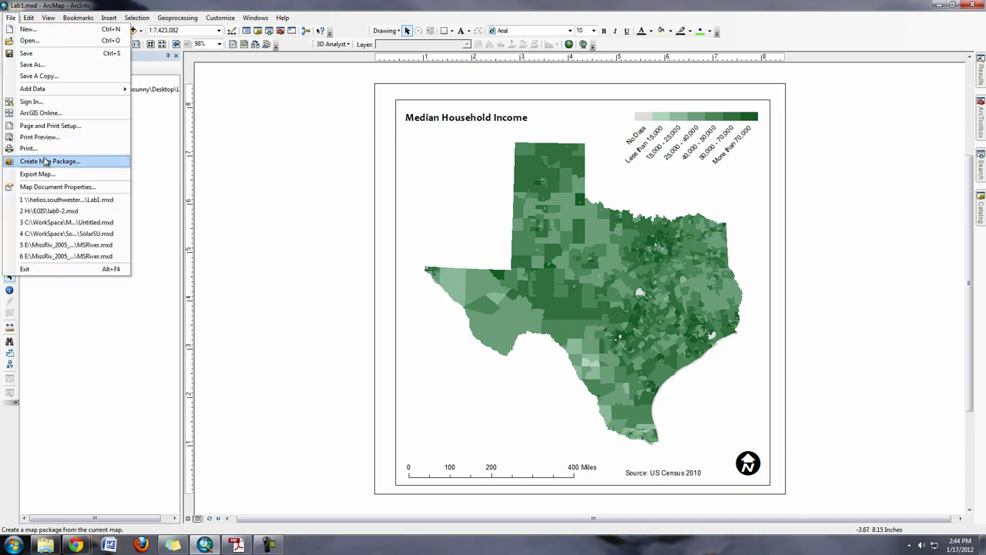
pyautogui.click(46, 175)
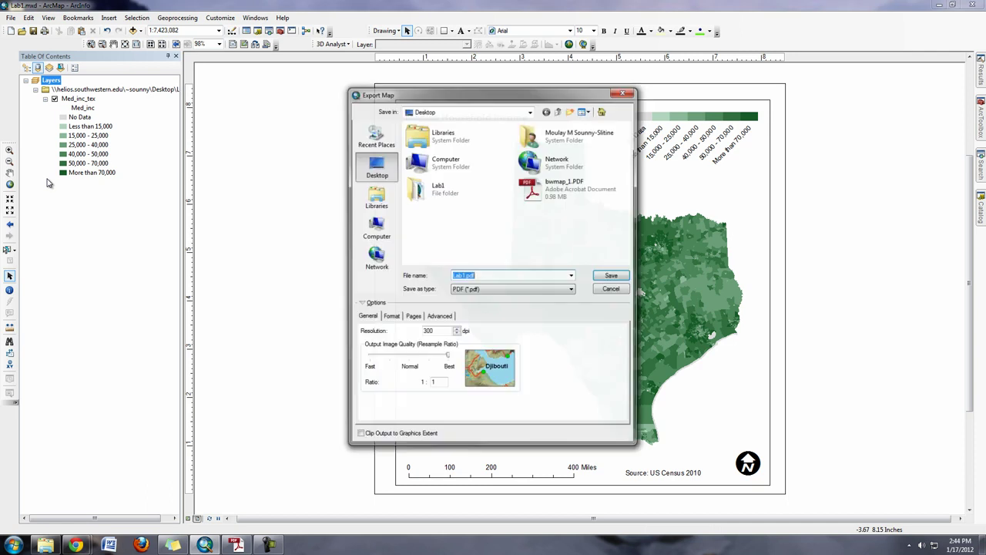
pyautogui.doubleClick(435, 193)
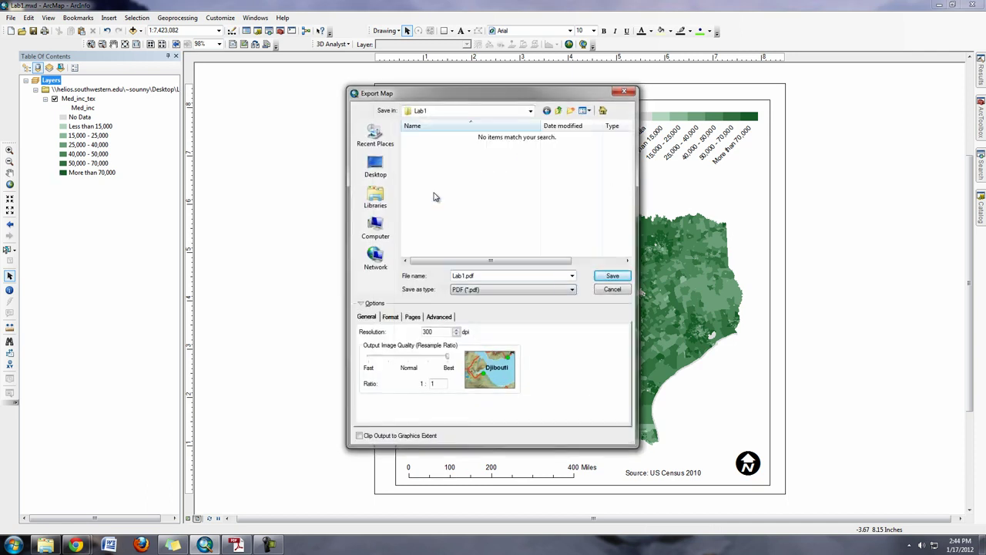
pyautogui.click(613, 276)
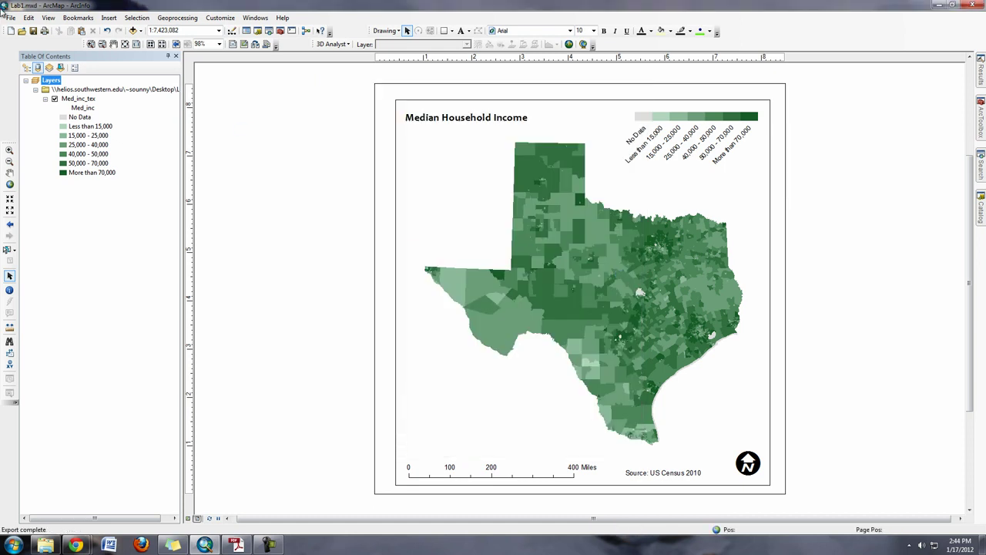
# Export the layout with Export Map as a JPEG image, Lab1.jpg, into the Lab1 folder.
pyautogui.click(11, 17)
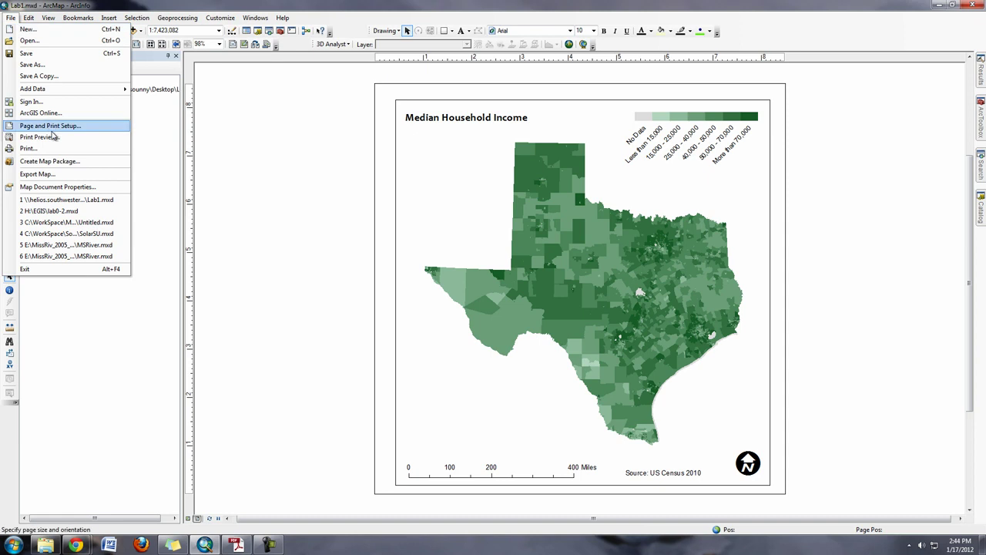
pyautogui.click(60, 177)
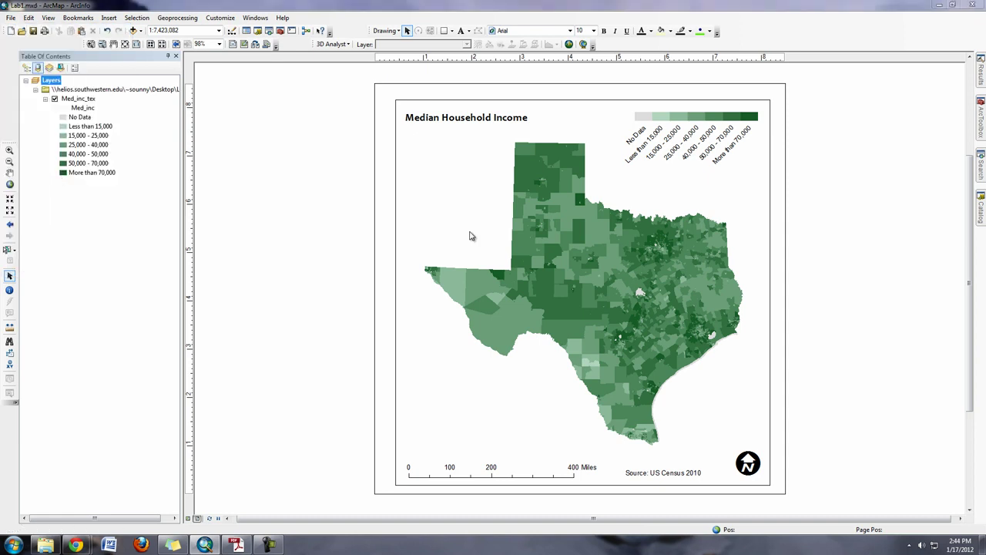
pyautogui.click(558, 292)
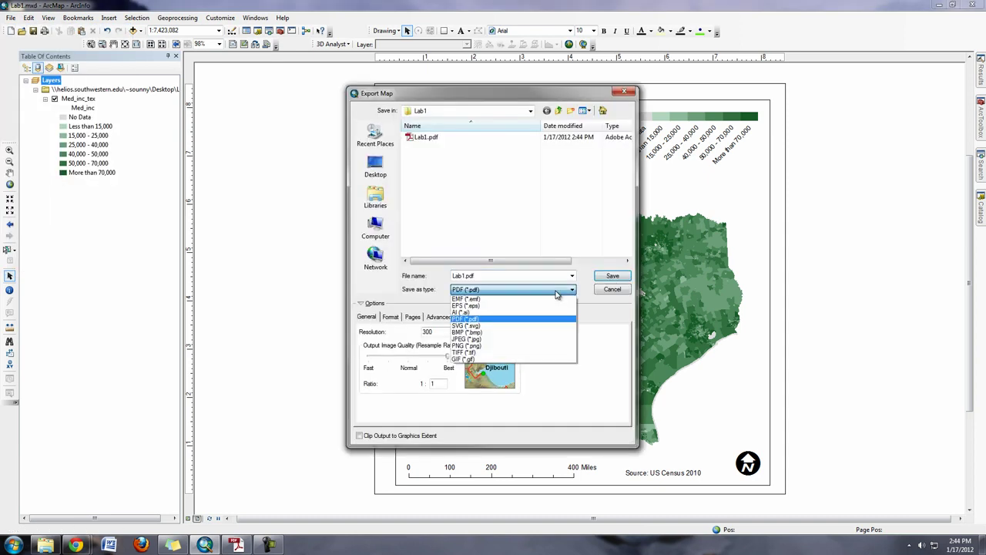
pyautogui.click(535, 339)
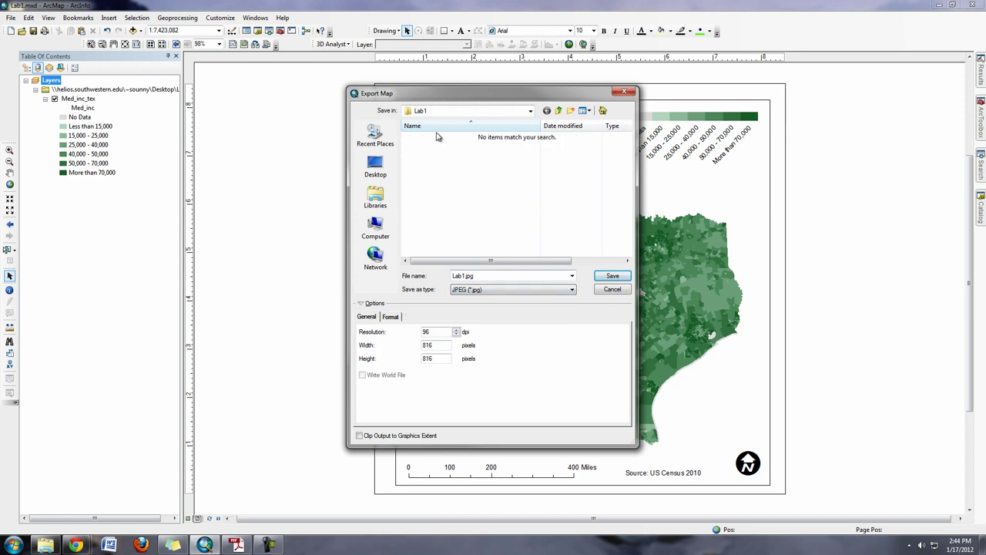
pyautogui.click(613, 277)
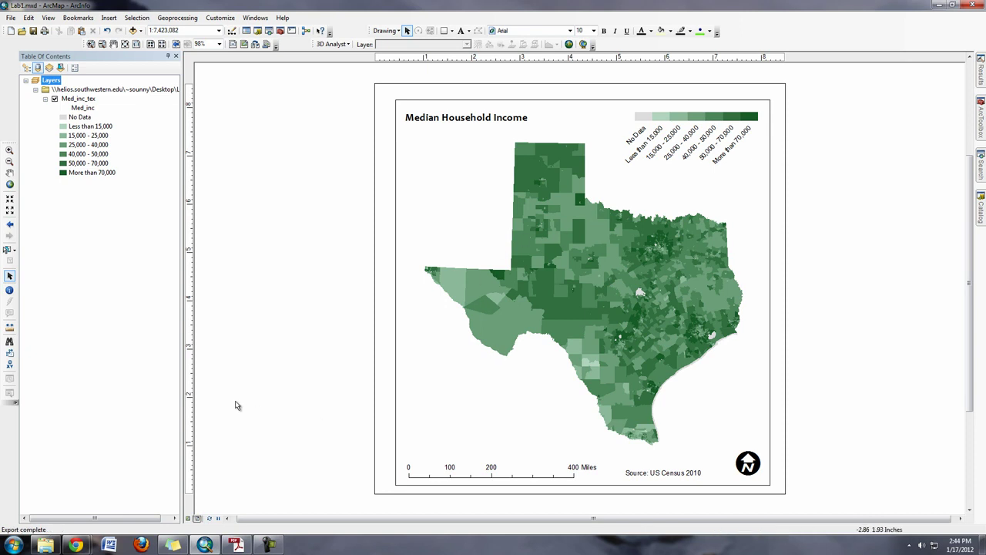
# Minimize ArcMap and Chrome, then open Lab1.pdf from the desktop Lab1 folder in Acrobat.
pyautogui.click(937, 5)
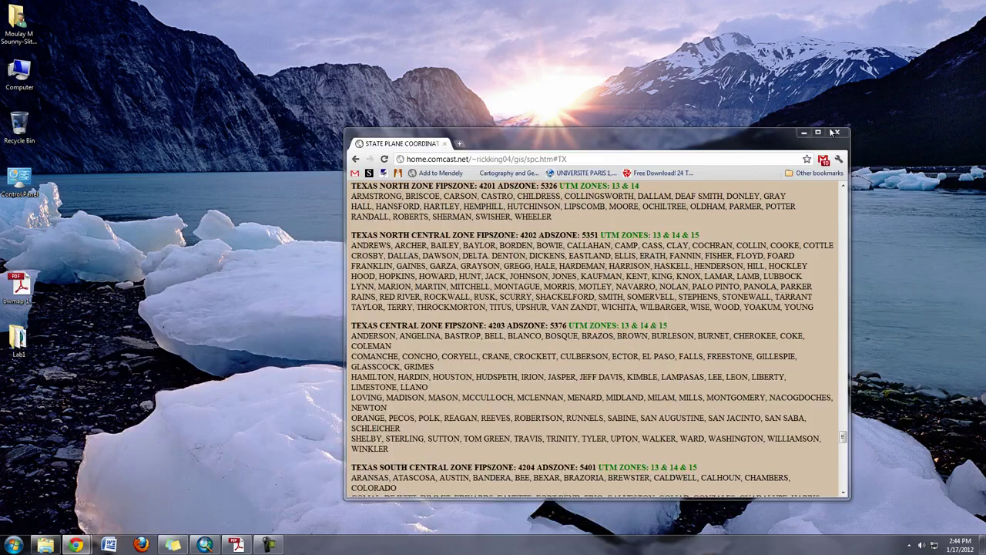
pyautogui.click(803, 132)
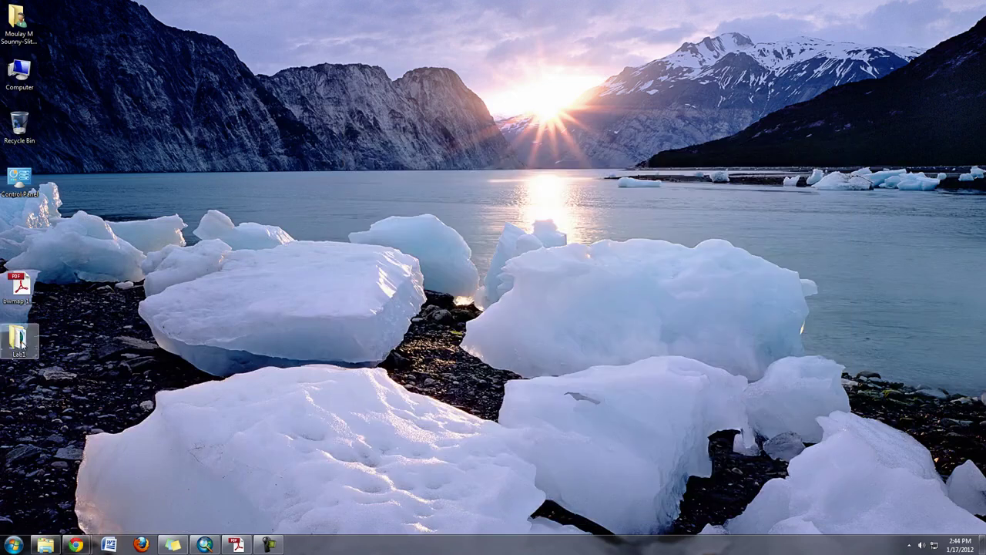
pyautogui.doubleClick(18, 337)
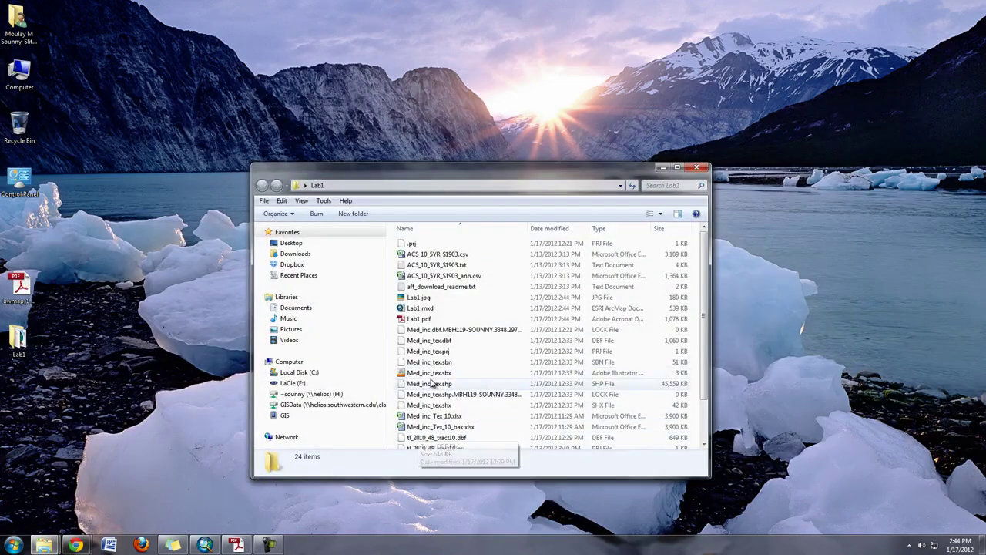
pyautogui.scroll(-2, 432, 383)
pyautogui.scroll(2, 432, 383)
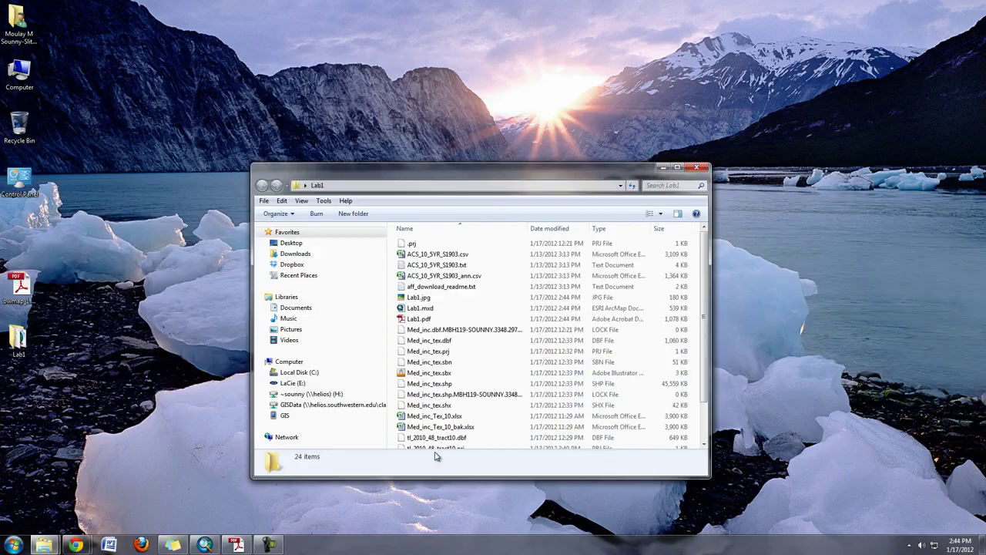
pyautogui.doubleClick(421, 319)
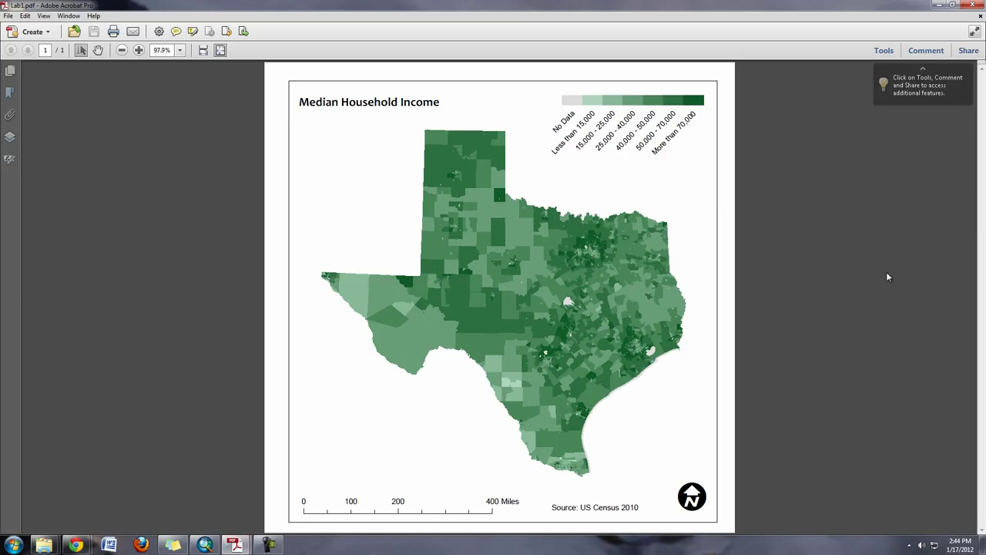